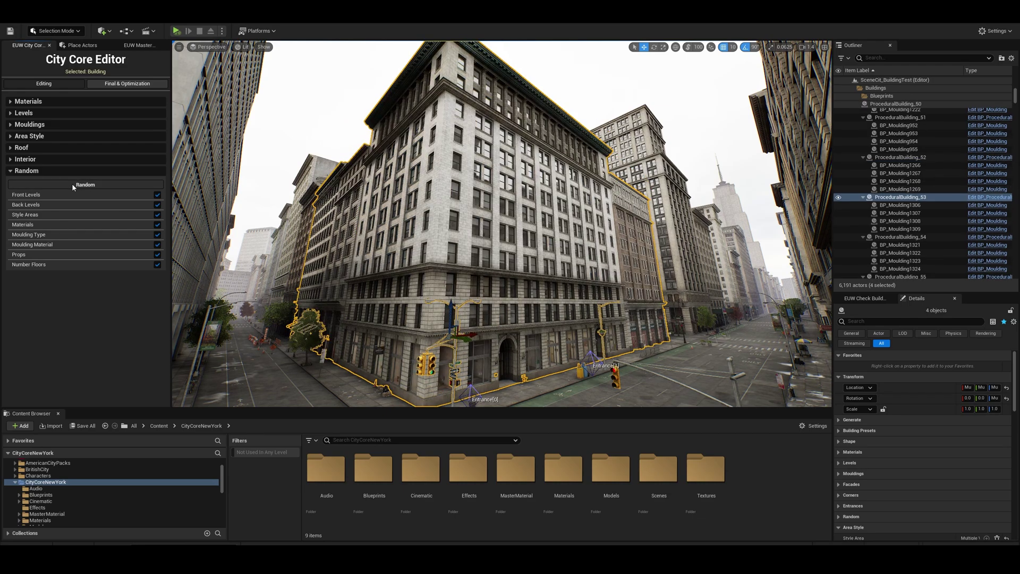
click(72, 184)
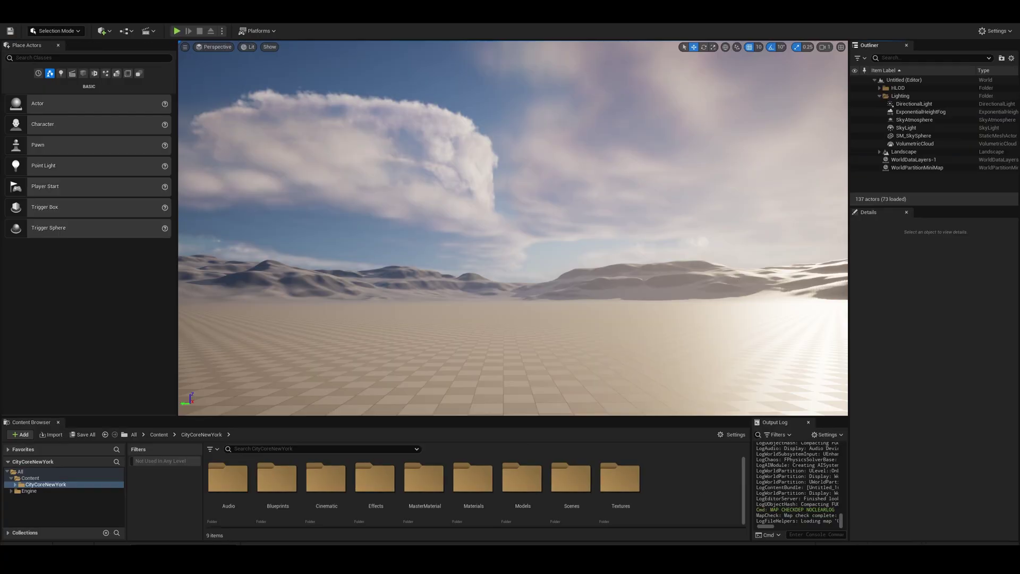
Enable the experimental Geometry Script plugin in the Plugins manager and accept the warning.
key(alt+e)
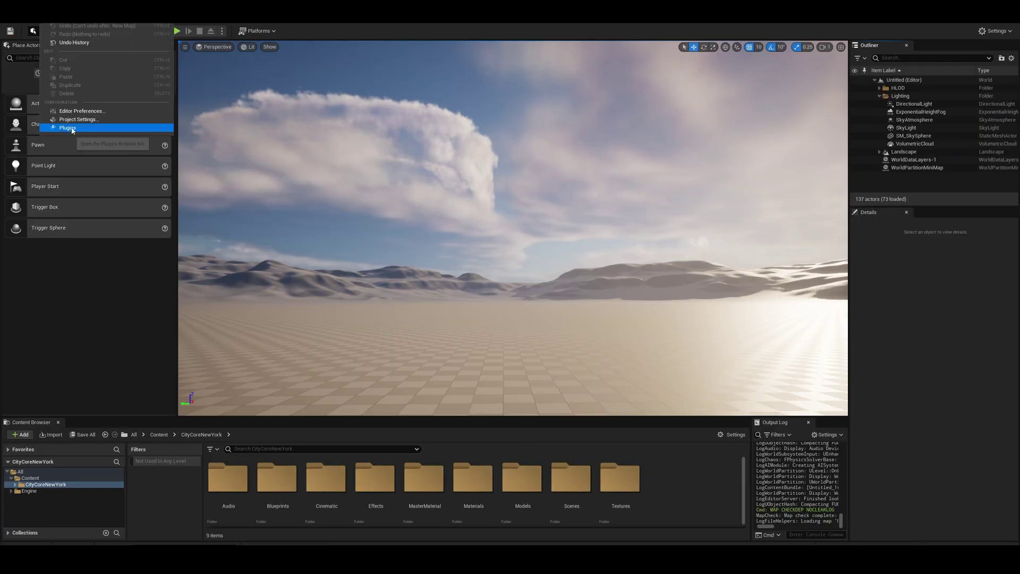
click(72, 129)
text(geome)
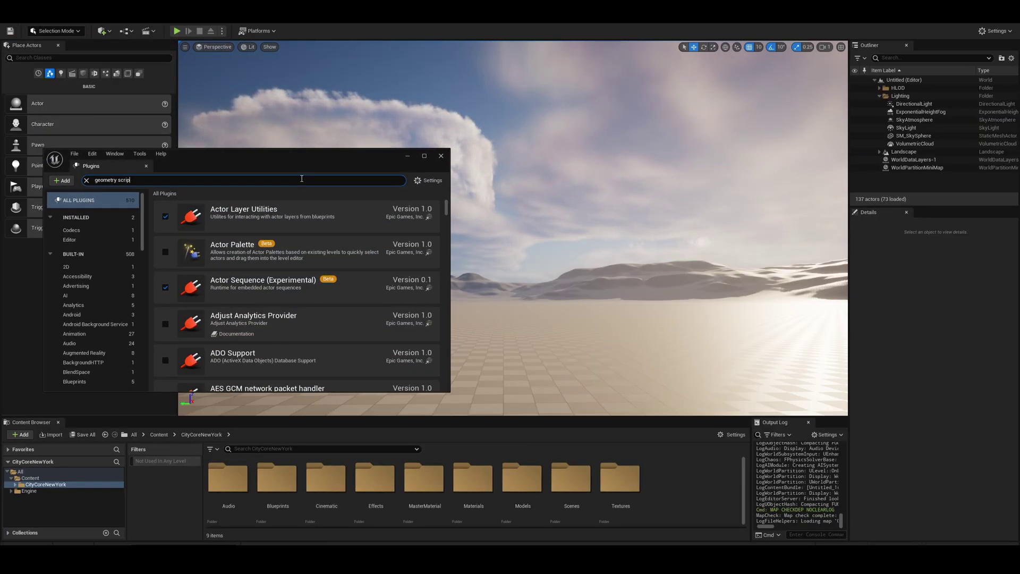
text(try script)
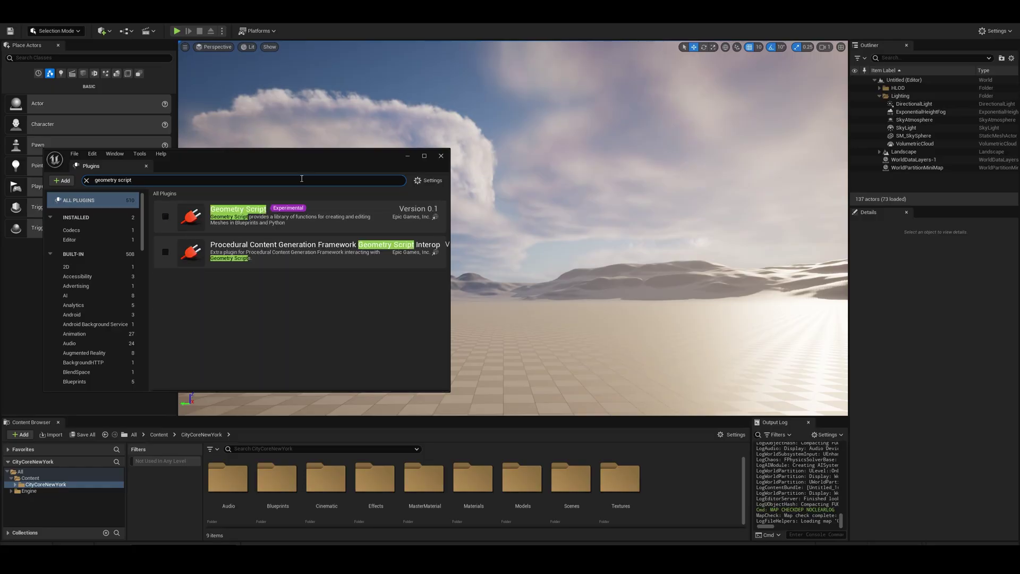
click(166, 215)
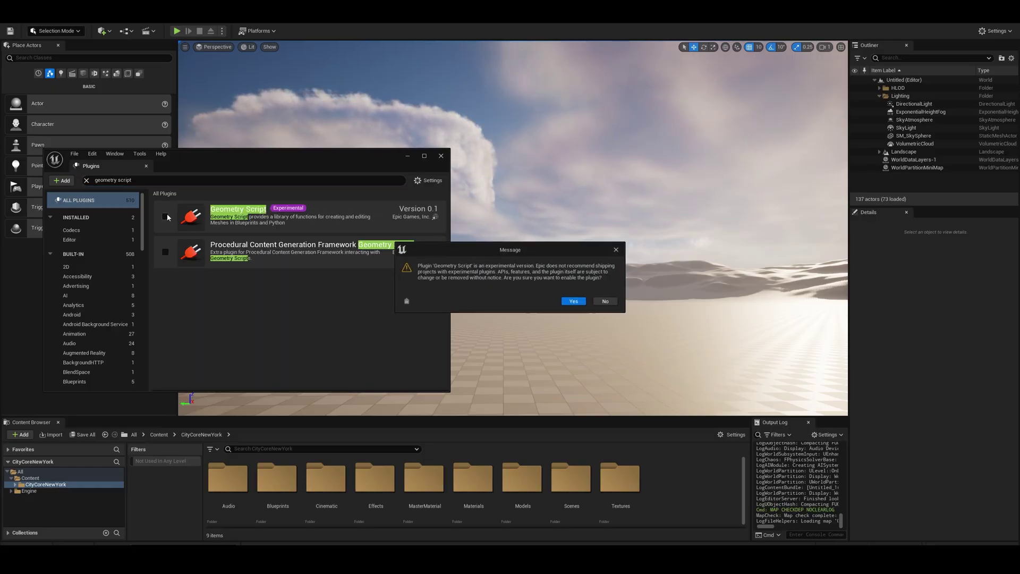
click(575, 301)
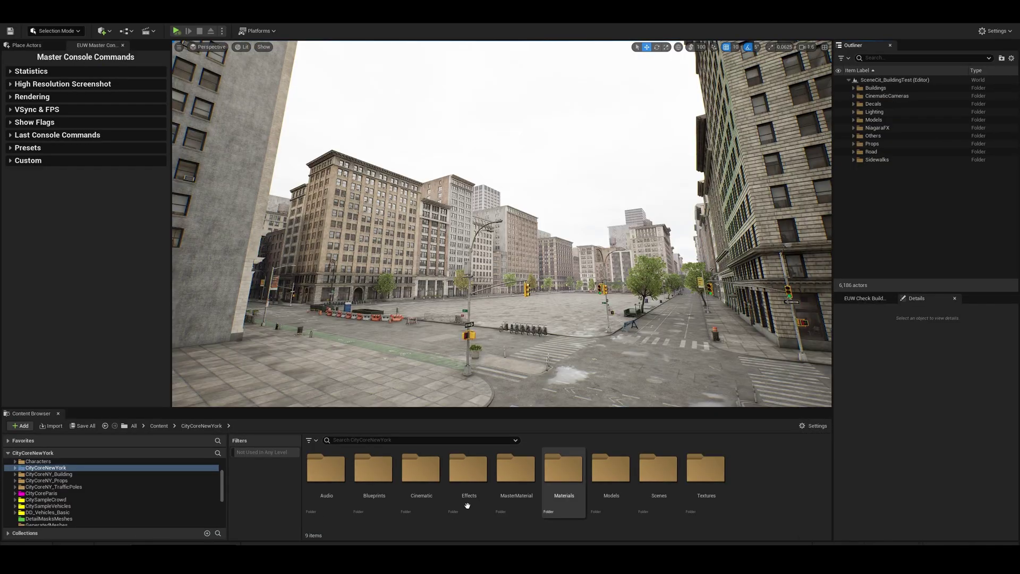
Place BP_ProceduralBuilding at the street corner, turned 180°, and run EUW_CityCore Editor.
click(423, 510)
double_click(372, 478)
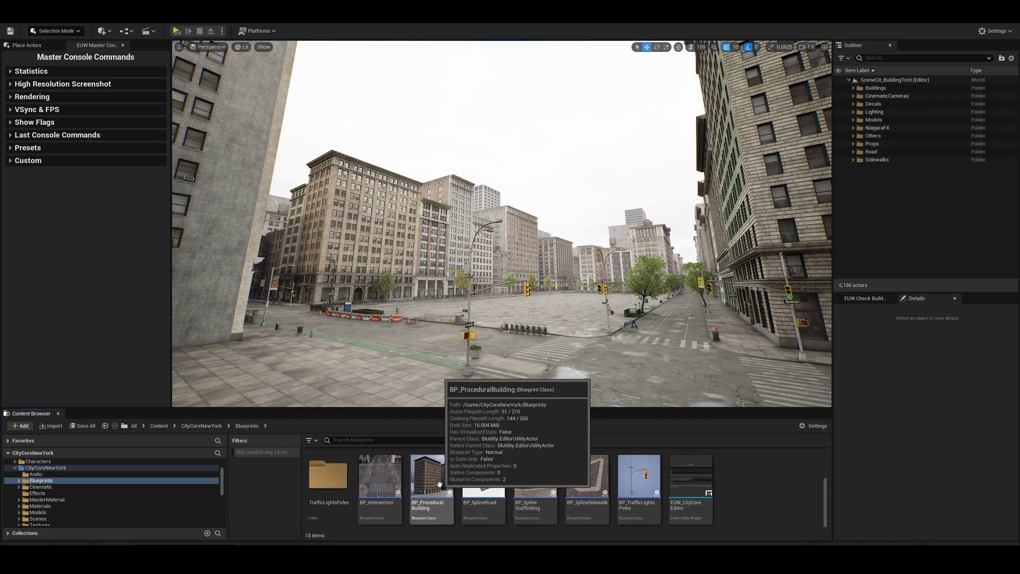
mouse_move(437, 511)
mouse_down()
mouse_move(546, 321)
mouse_move(622, 331)
mouse_up()
key(e)
drag(557, 323, 422, 311)
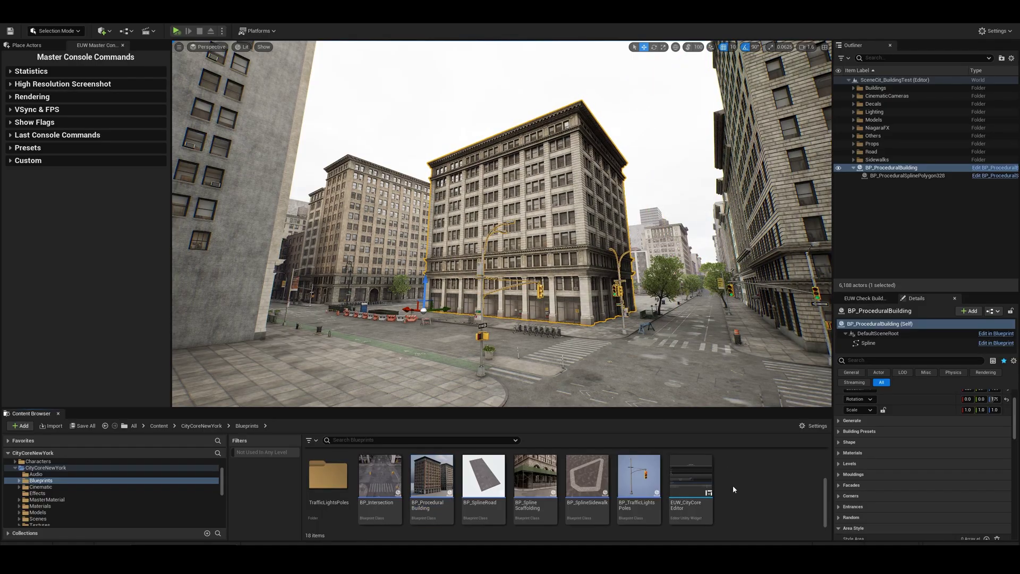
right_click(690, 478)
click(731, 299)
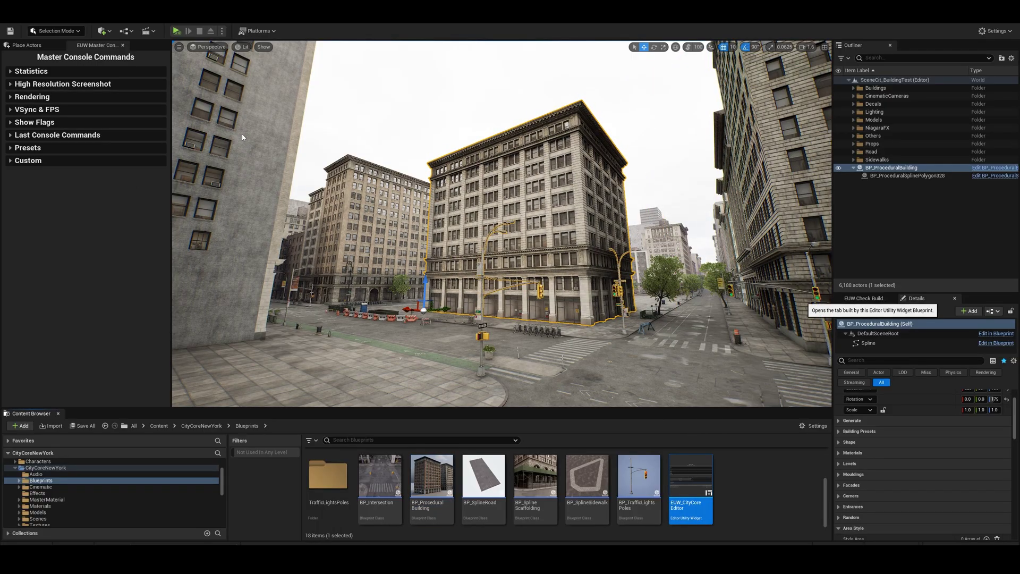
Dock the City Core Editor panel and try the DA_NY_Bld_B and DA_NY_Bld_D presets.
drag(160, 72, 64, 52)
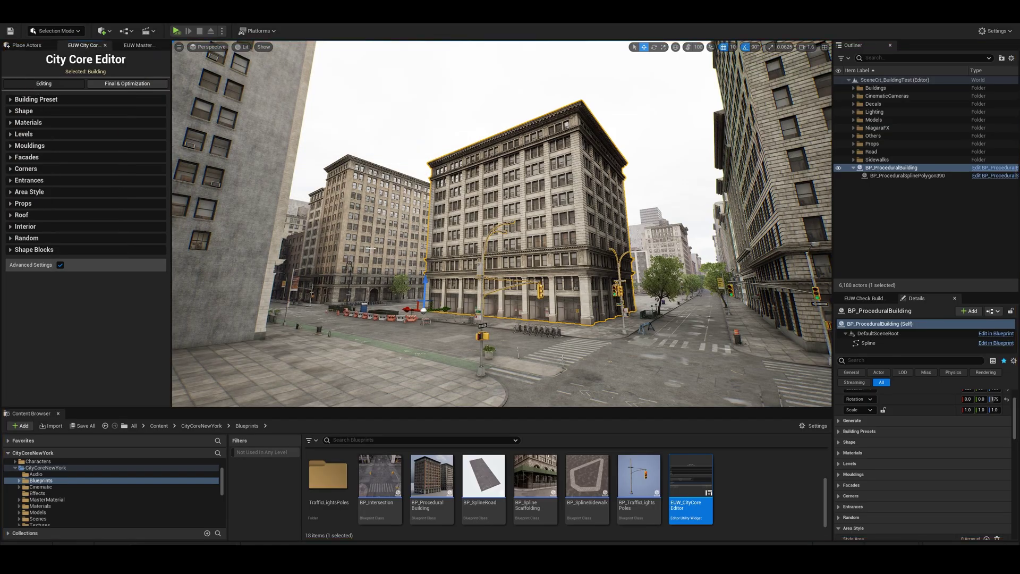
scroll(422, 358, up, 5)
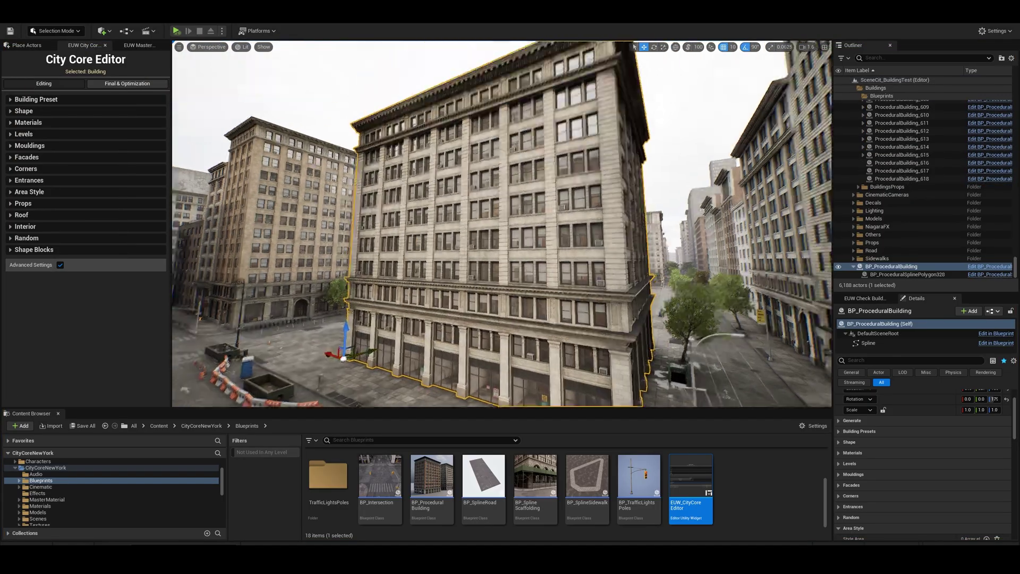
scroll(376, 306, down, 5)
key(g)
click(36, 99)
click(106, 116)
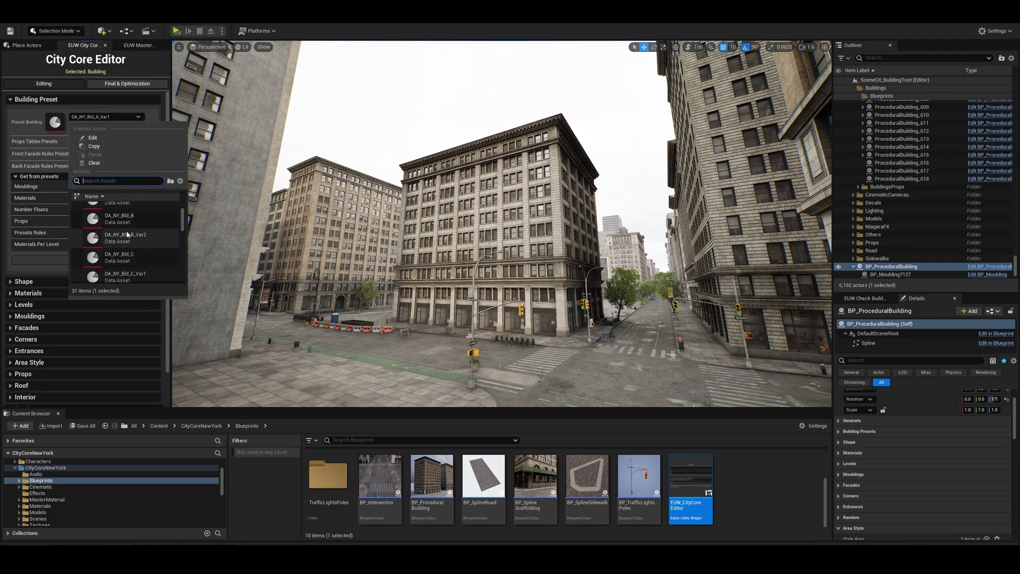
click(128, 269)
click(106, 116)
click(144, 263)
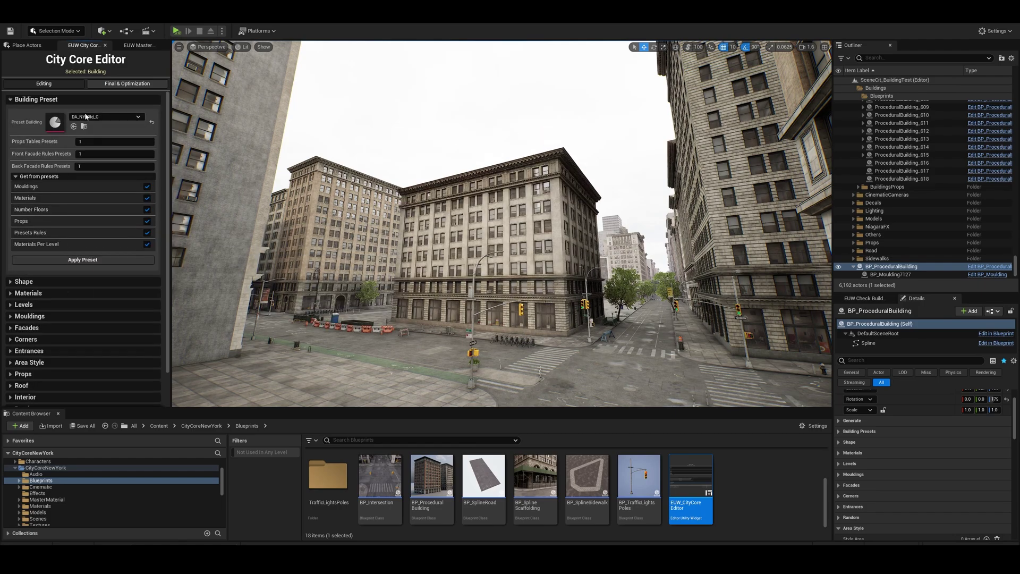
click(107, 116)
click(138, 248)
Try the DA_NY_Bld_E, DA_NY_Bld_G and DA_NY_OfficeBld_A building presets.
click(106, 116)
click(128, 259)
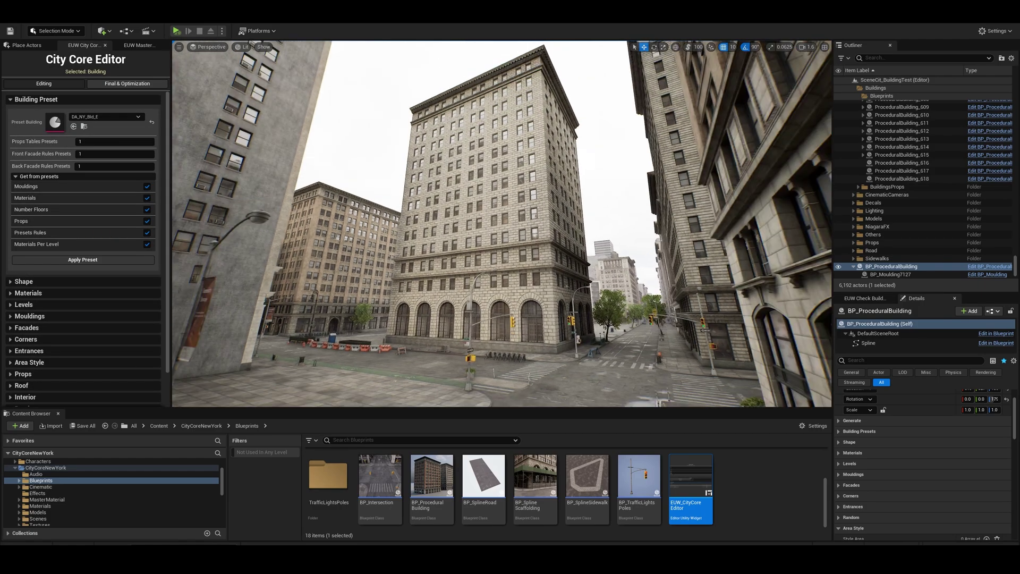
click(106, 117)
click(128, 253)
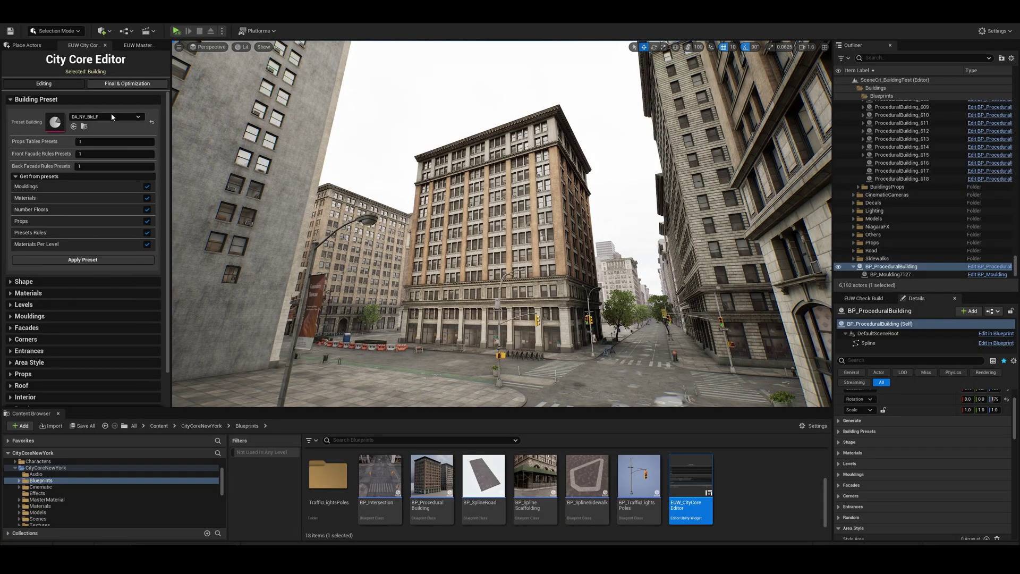
click(106, 117)
click(136, 246)
click(105, 116)
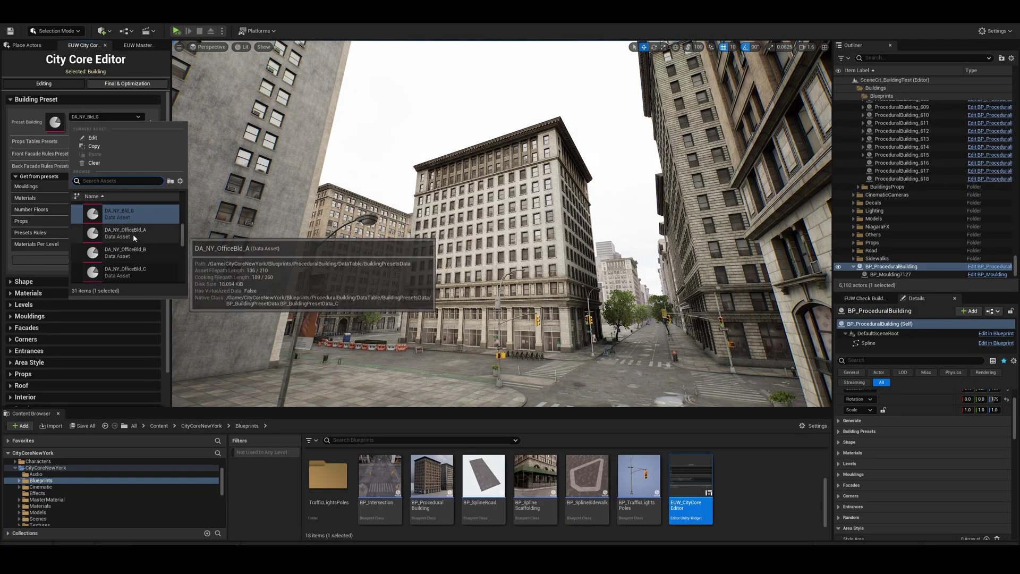
click(133, 247)
Try DA_NY_OfficeBld_B, OfficeBld_D and SmallBld_A, then settle on DA_NY_SmallBld_B_Var1.
click(106, 116)
click(128, 271)
click(106, 116)
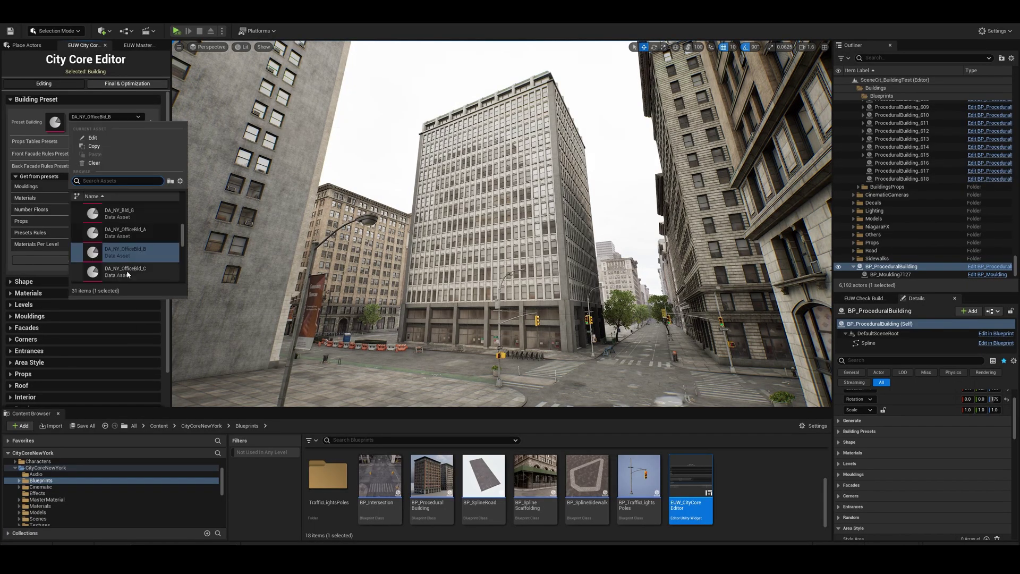
click(128, 255)
click(106, 117)
click(128, 255)
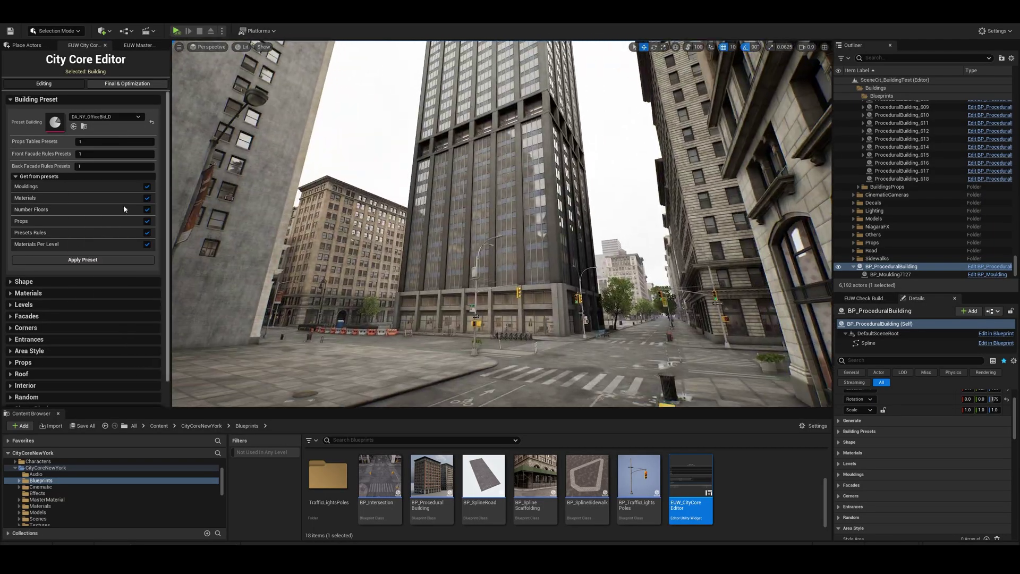
click(106, 116)
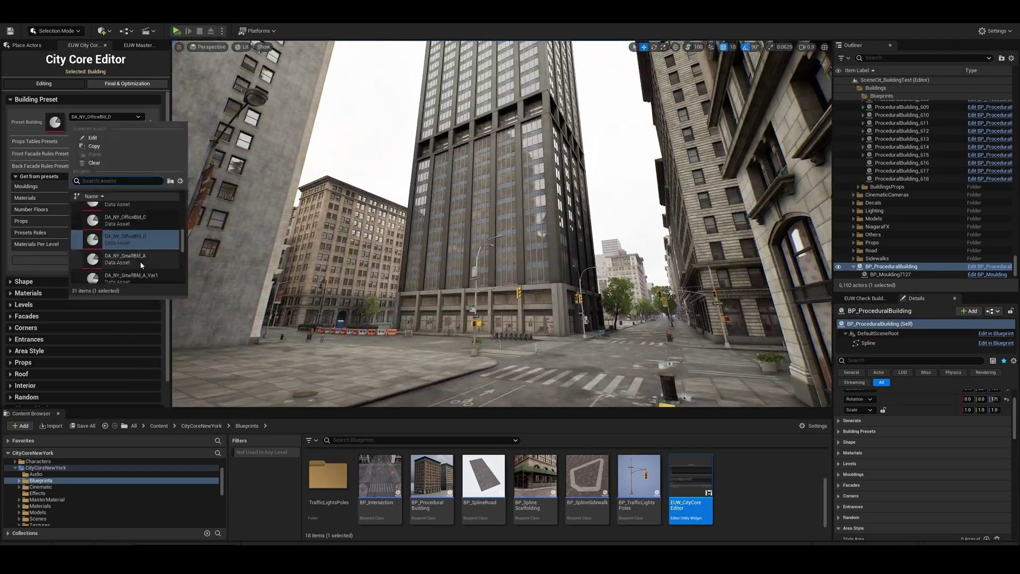
click(145, 246)
click(114, 117)
click(136, 239)
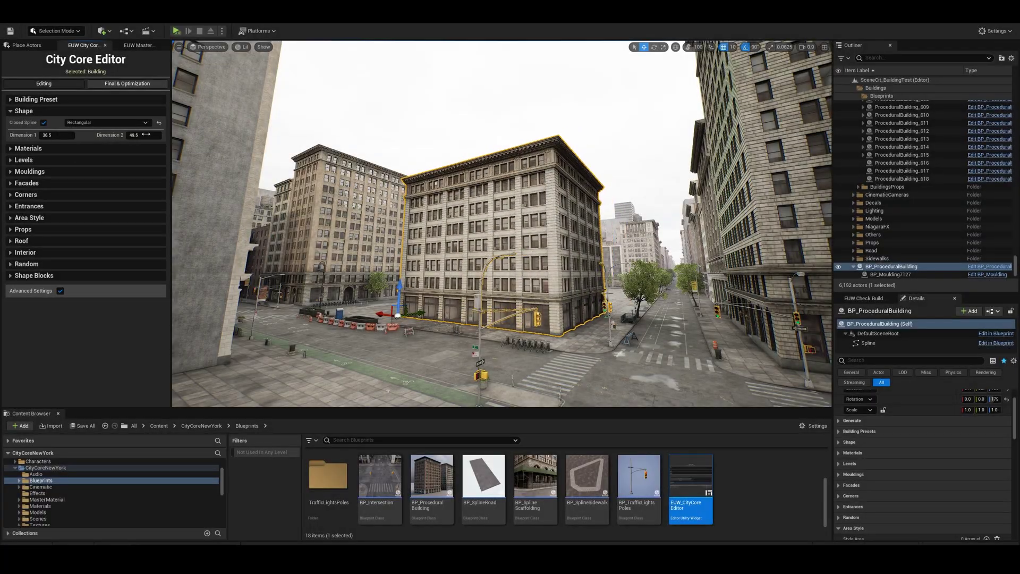
Set Dimension 2 to 32, switch the footprint to Custom Spline, and change the grid snap size.
drag(137, 136, 112, 136)
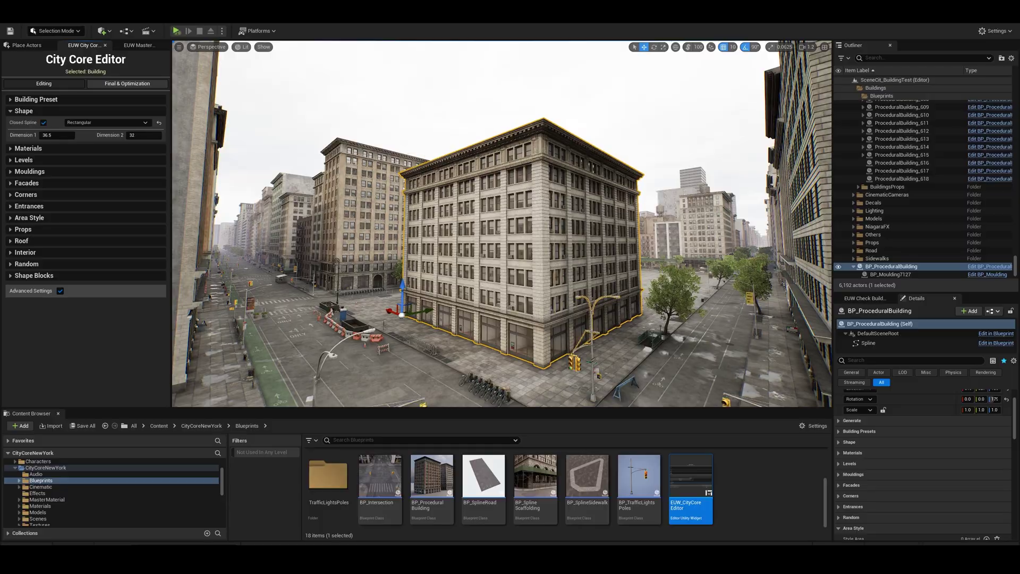
click(107, 121)
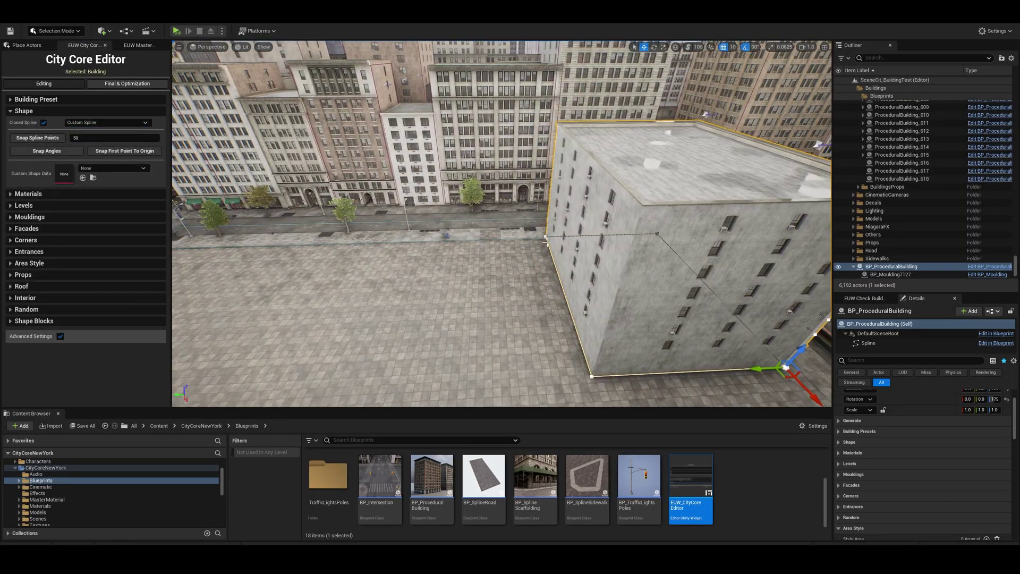
click(734, 47)
click(749, 108)
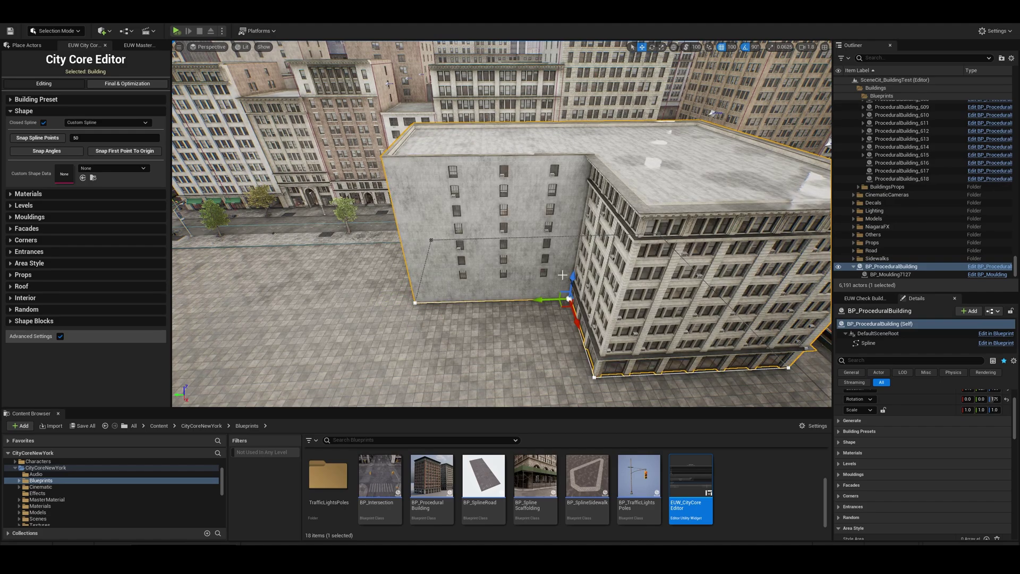
alt+drag(562, 275, 531, 275)
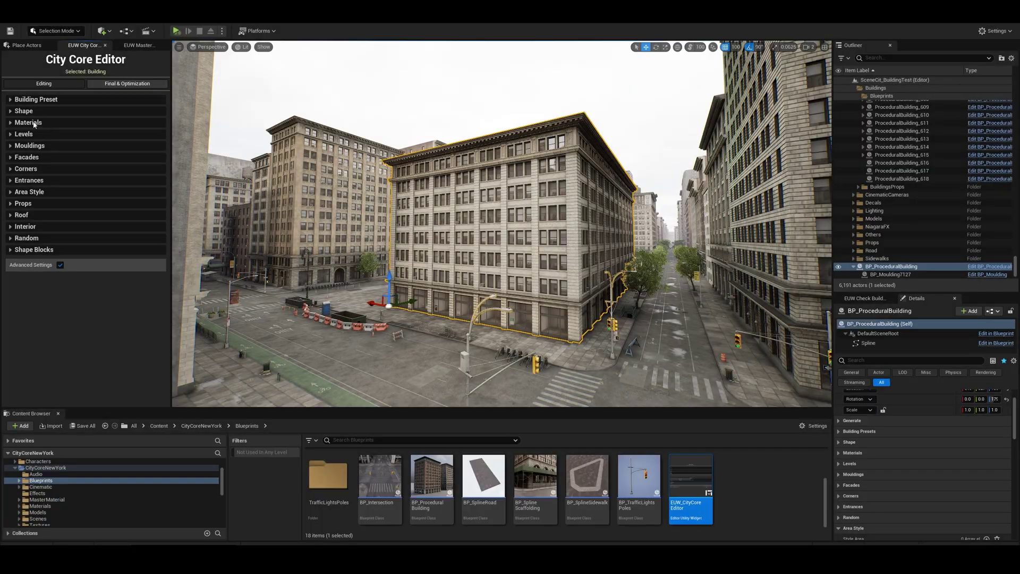
Set the Bricks material to variant 3, then re-roll Random Materials until the facade is pale stone.
click(36, 122)
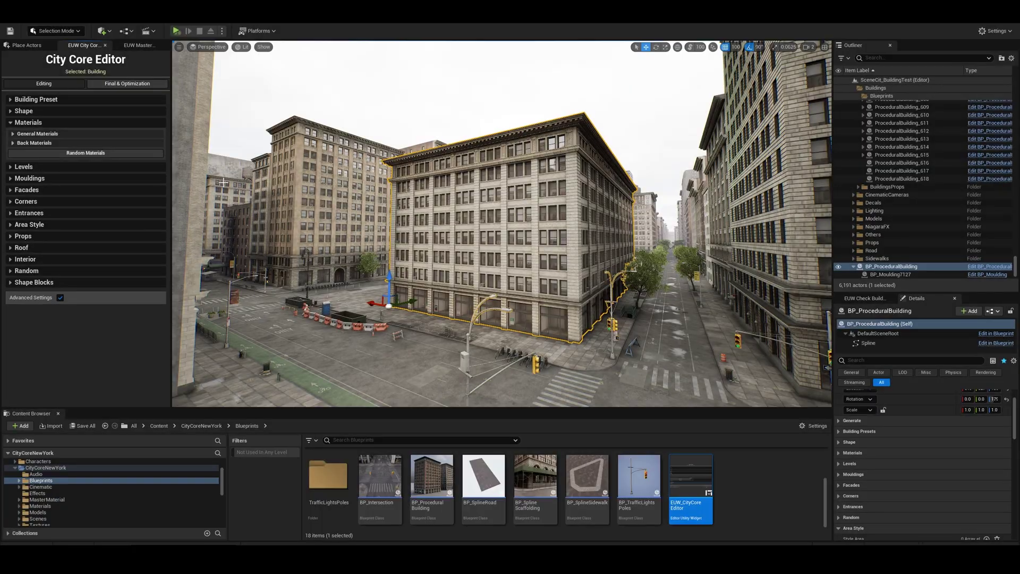
click(54, 135)
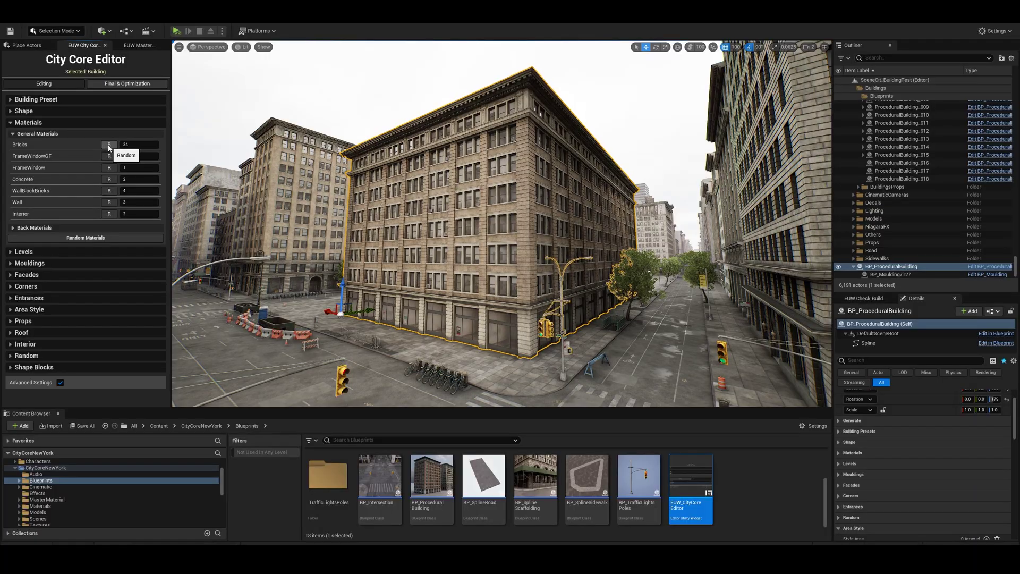
click(109, 144)
drag(148, 151, 143, 146)
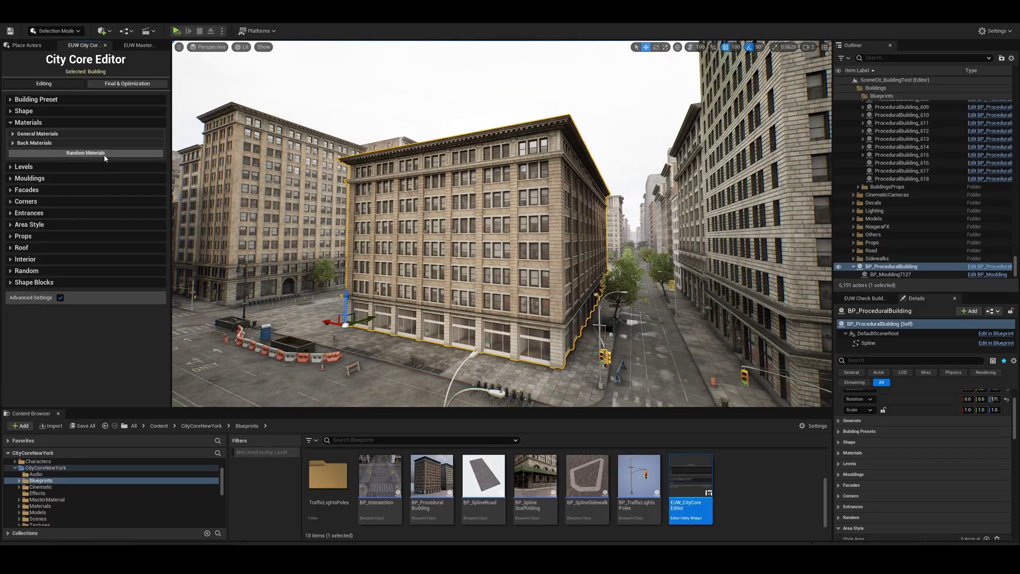
click(104, 154)
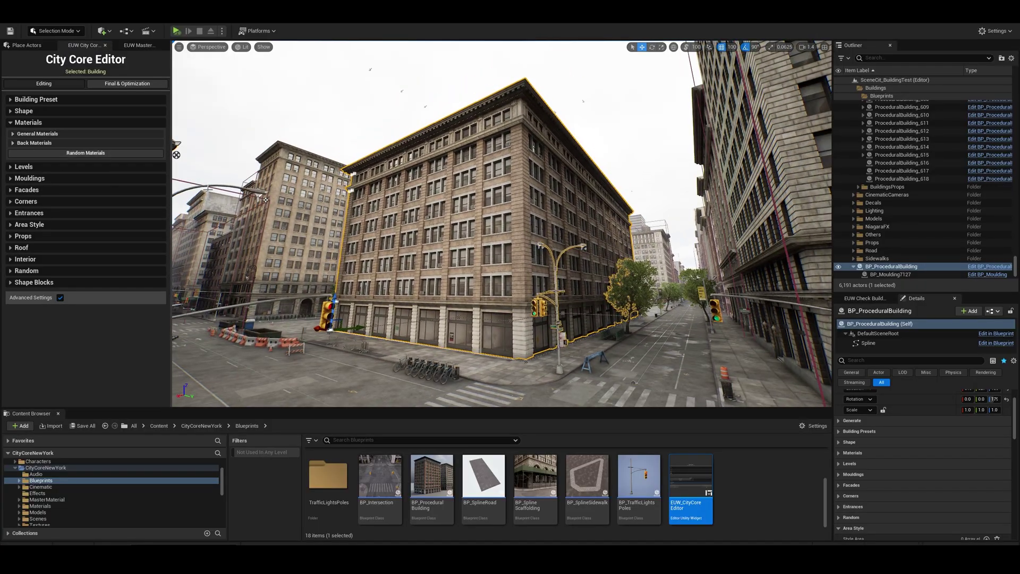
click(72, 154)
click(73, 155)
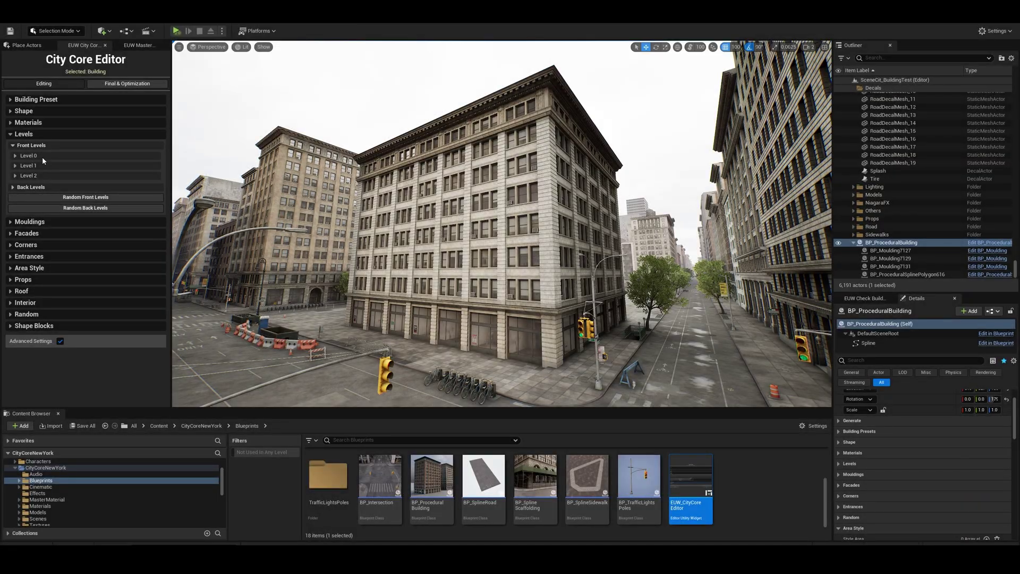
Change front Level 0's type, make front Level 1 11 floors, and decorate the top level.
click(42, 157)
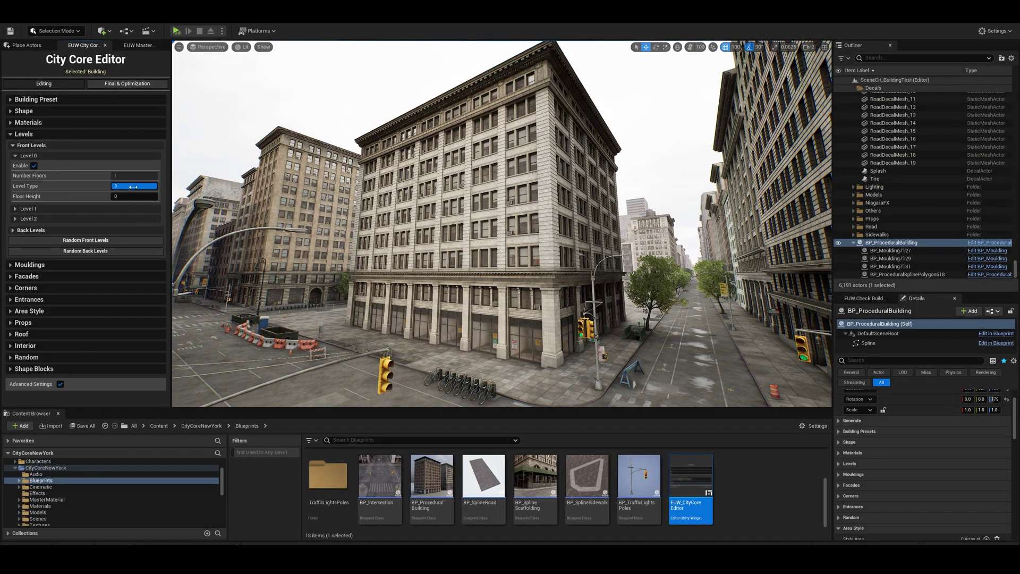
drag(132, 185, 132, 185)
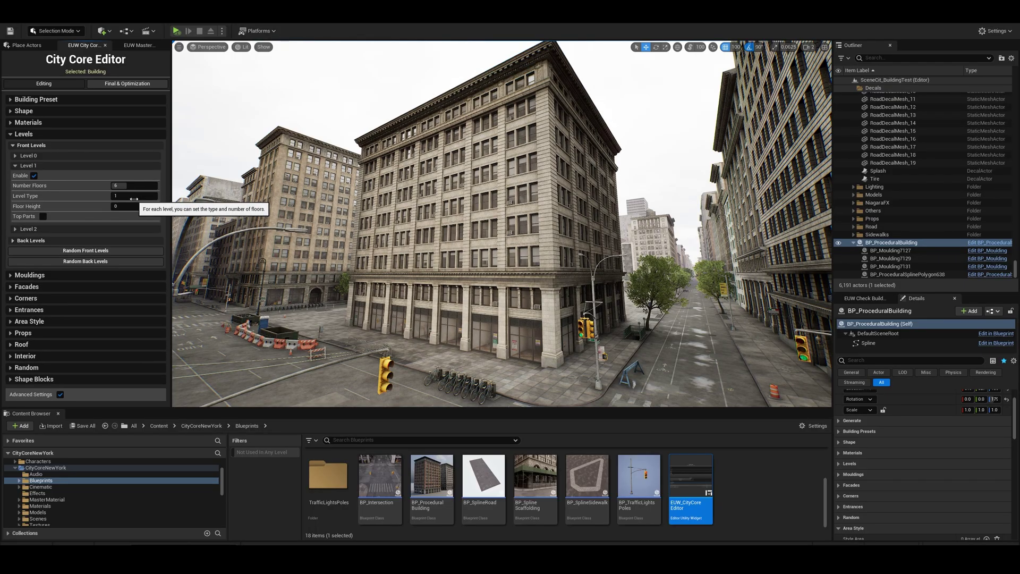
drag(132, 186, 141, 186)
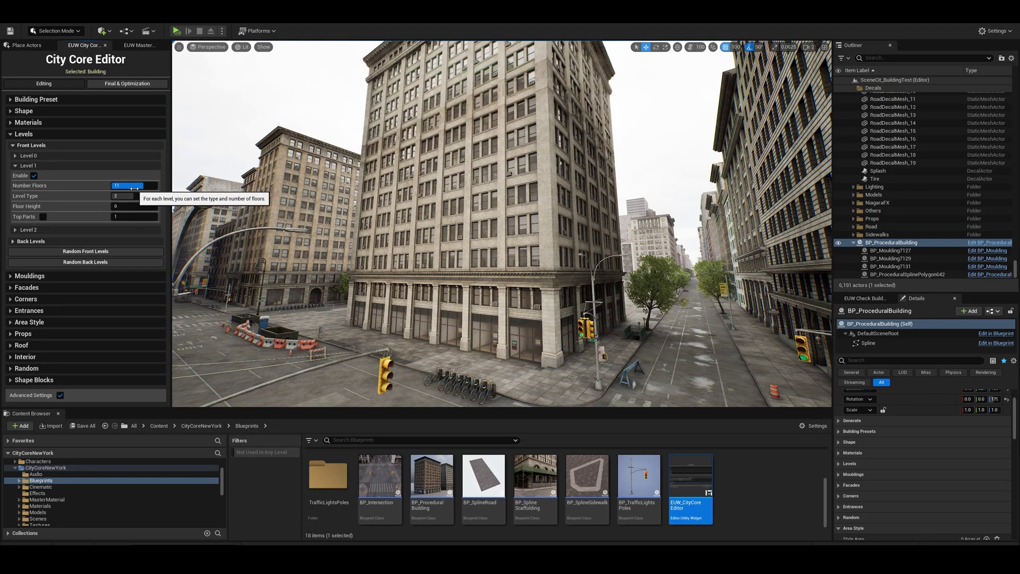
right_drag(502, 223, 478, 215)
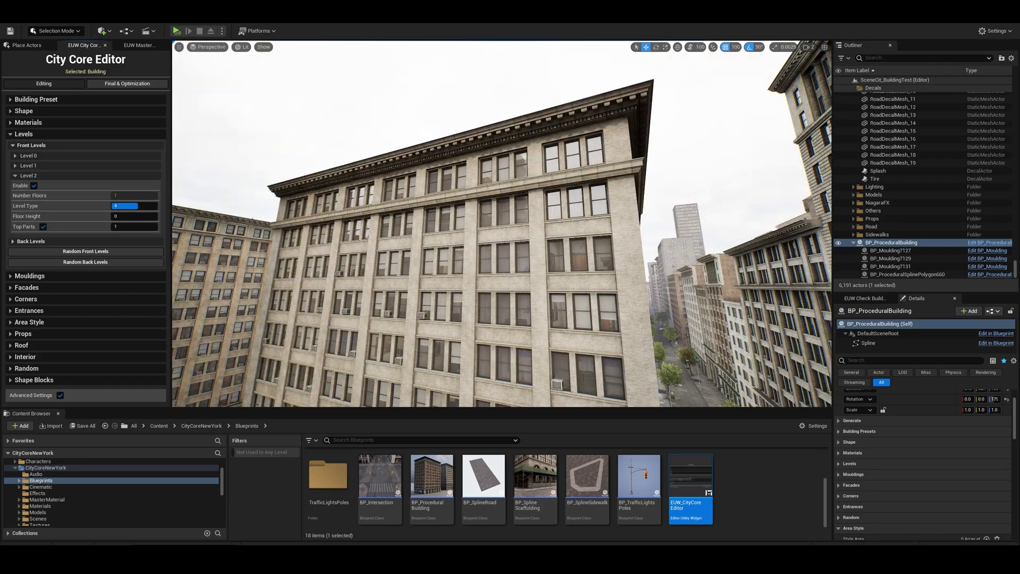
drag(124, 206, 132, 209)
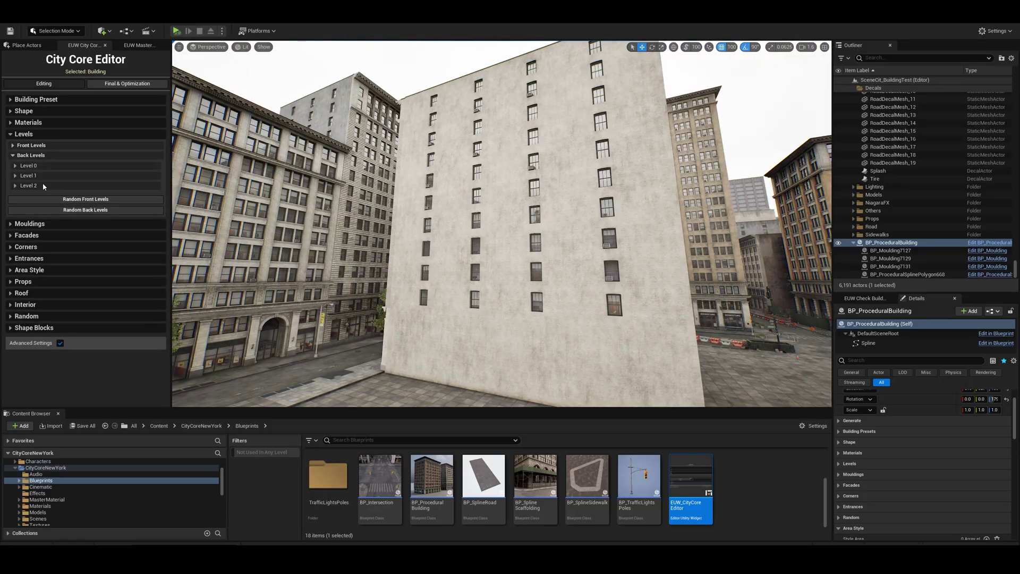
Give back Level 1 larger, denser windows and randomize the front levels twice.
click(38, 174)
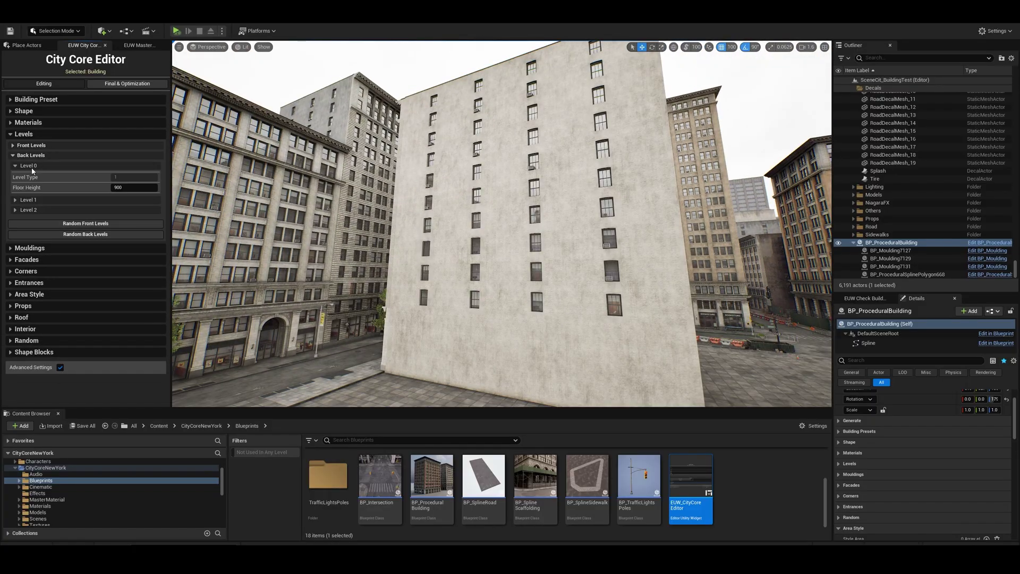
click(38, 175)
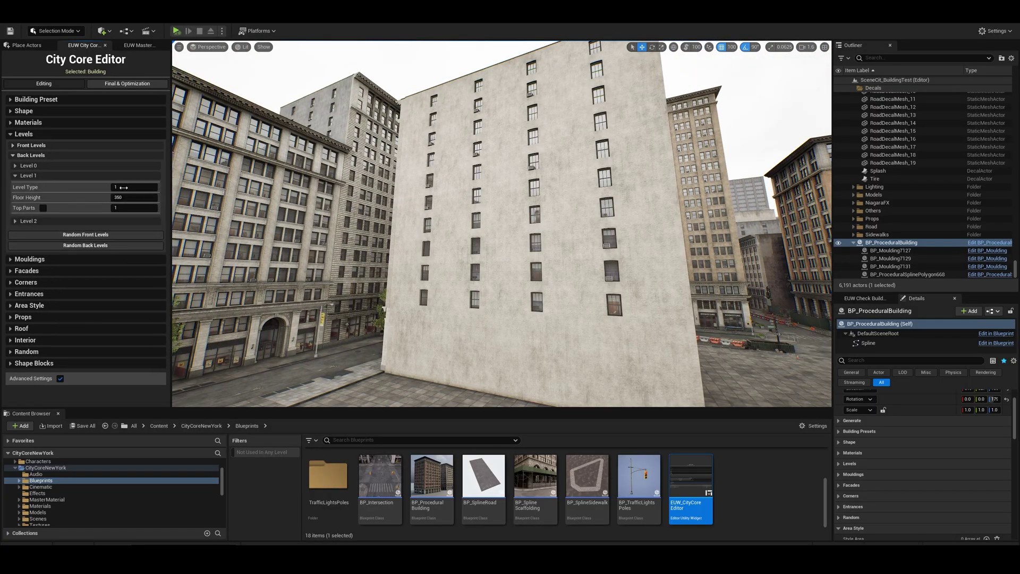
drag(125, 186, 128, 186)
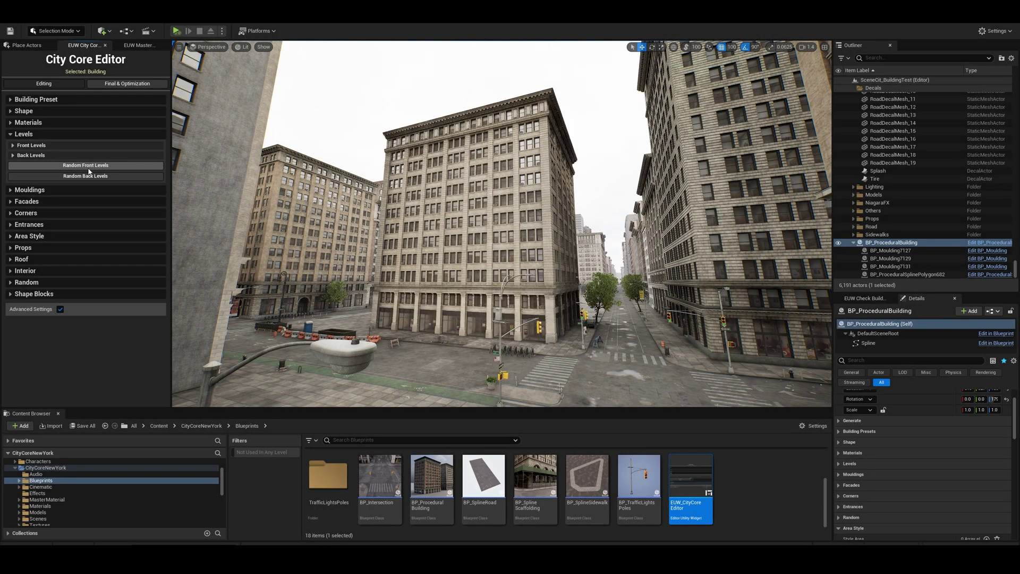
click(88, 166)
click(89, 166)
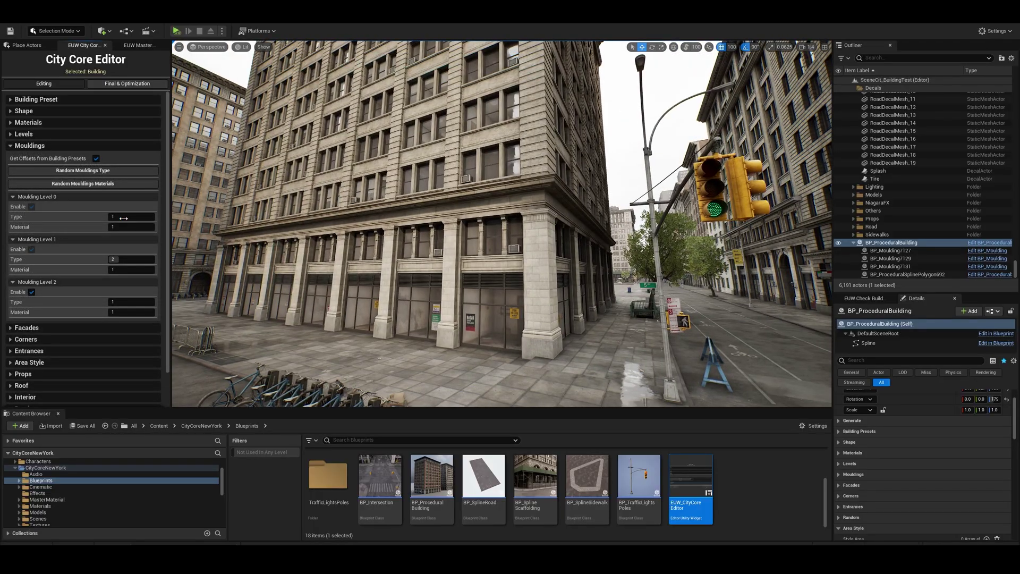
text(3)
Try moulding Level 1 types 3 and 4, keep type 2, and set Moulding Level 2 Material to 2.
key(Return)
key(Return)
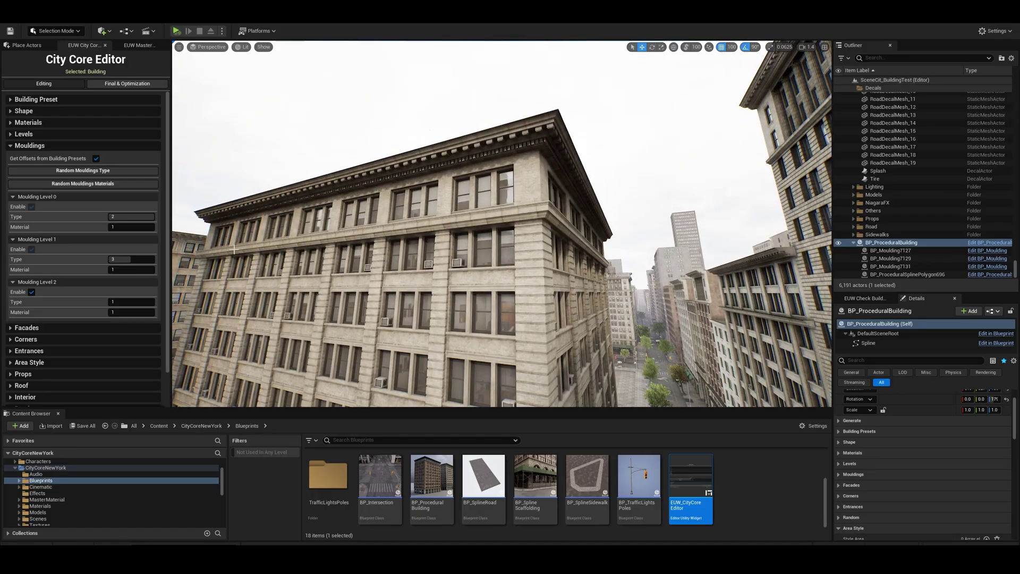
click(125, 259)
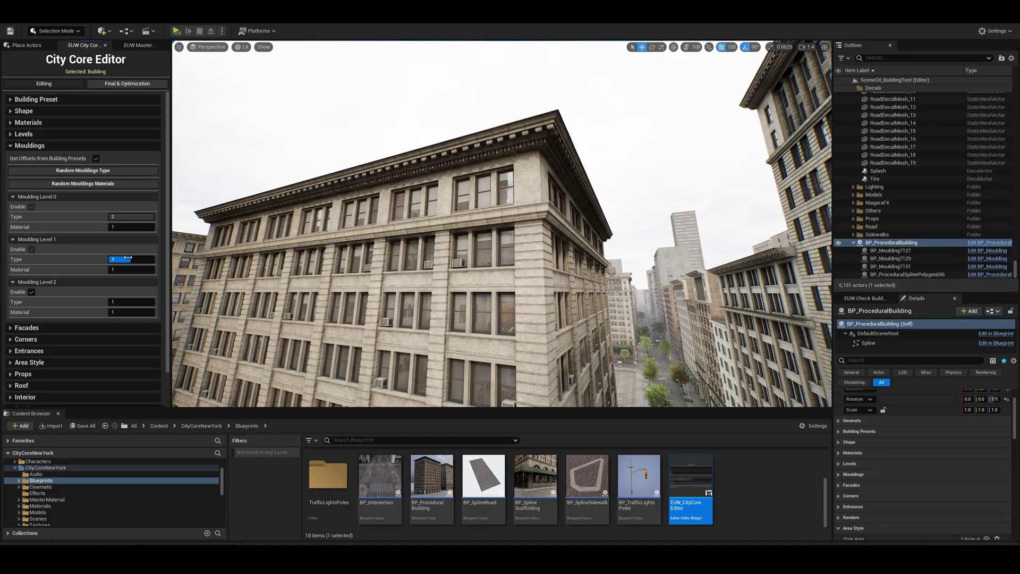
text(4)
key(Return)
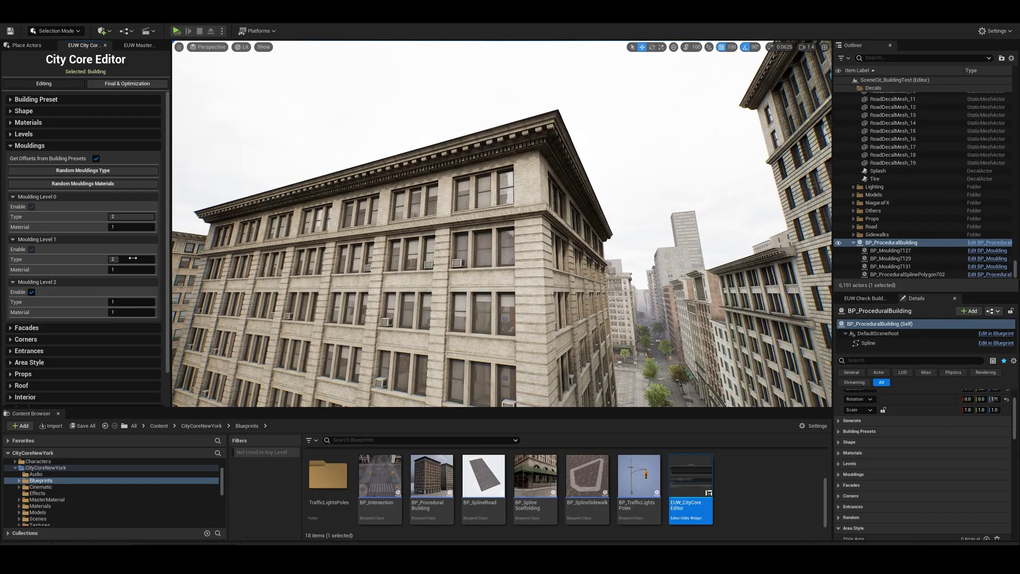
click(133, 258)
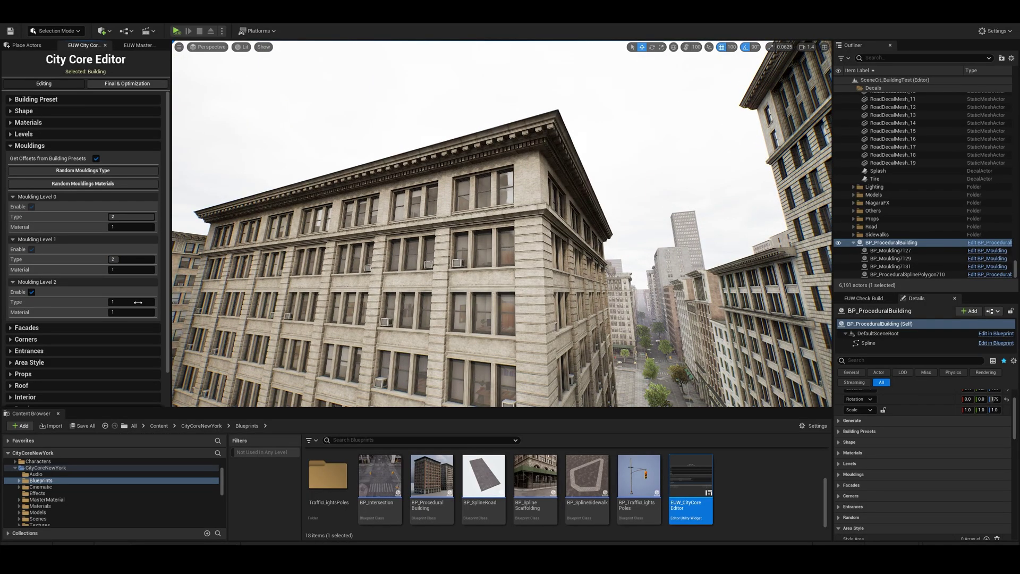
drag(119, 313, 129, 312)
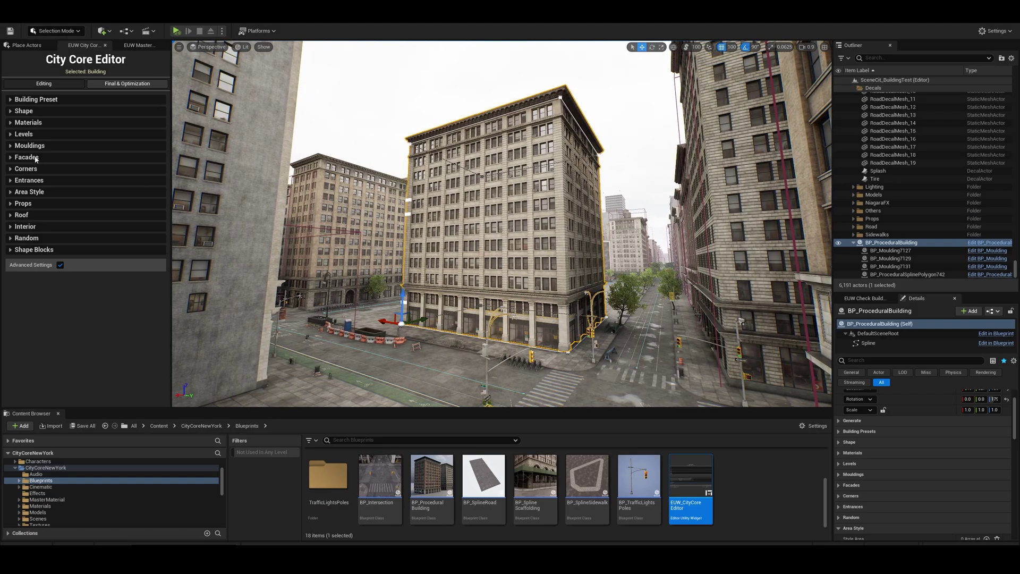
Expand the Facades section and change both Facade 3 and Facade 2 from Back to Front.
click(27, 157)
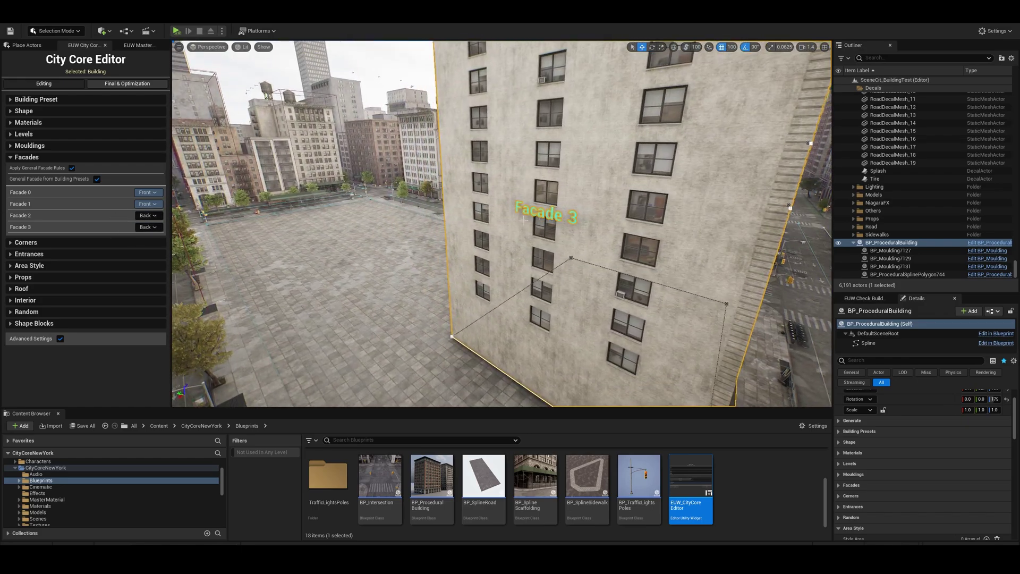
click(147, 227)
click(148, 238)
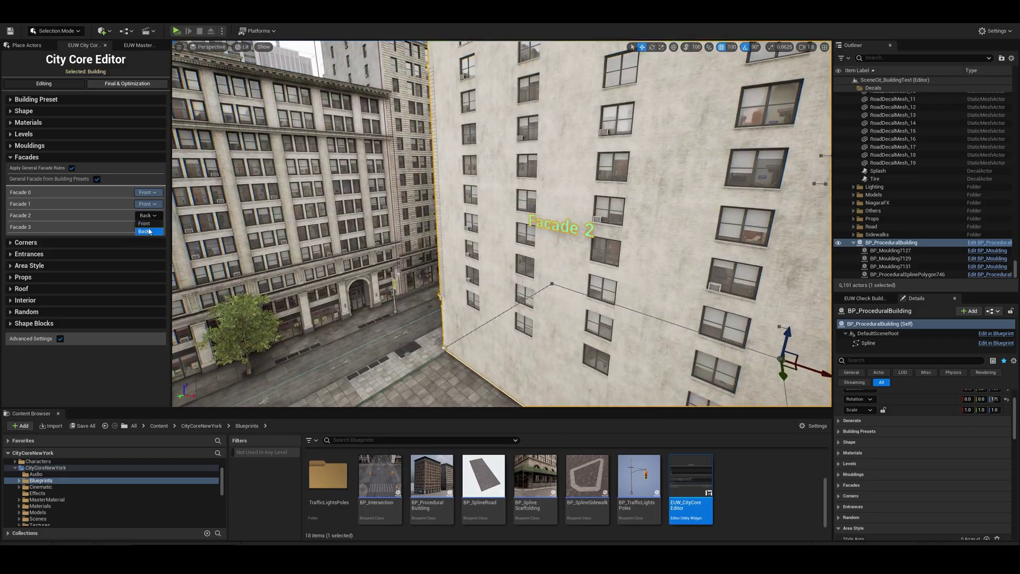
click(147, 215)
click(148, 226)
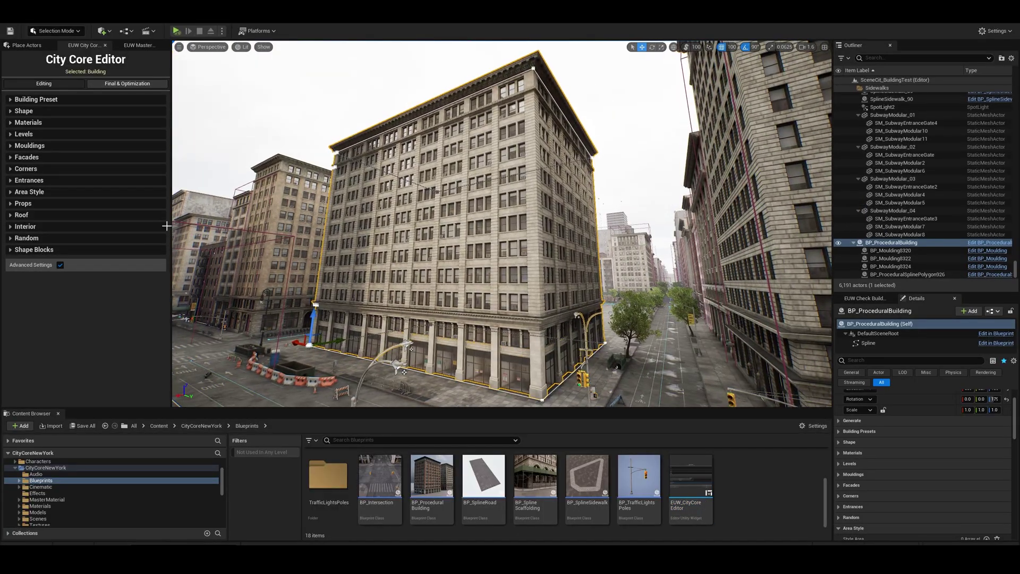
Enable Corner 1 in the Corners section, collapse its details, and expand the Shape section.
click(32, 169)
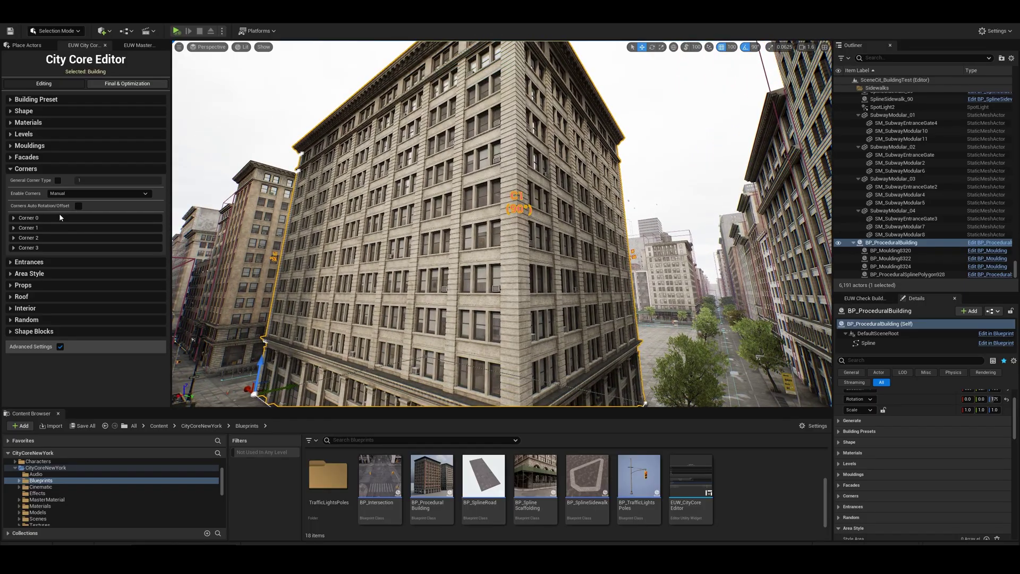
click(29, 227)
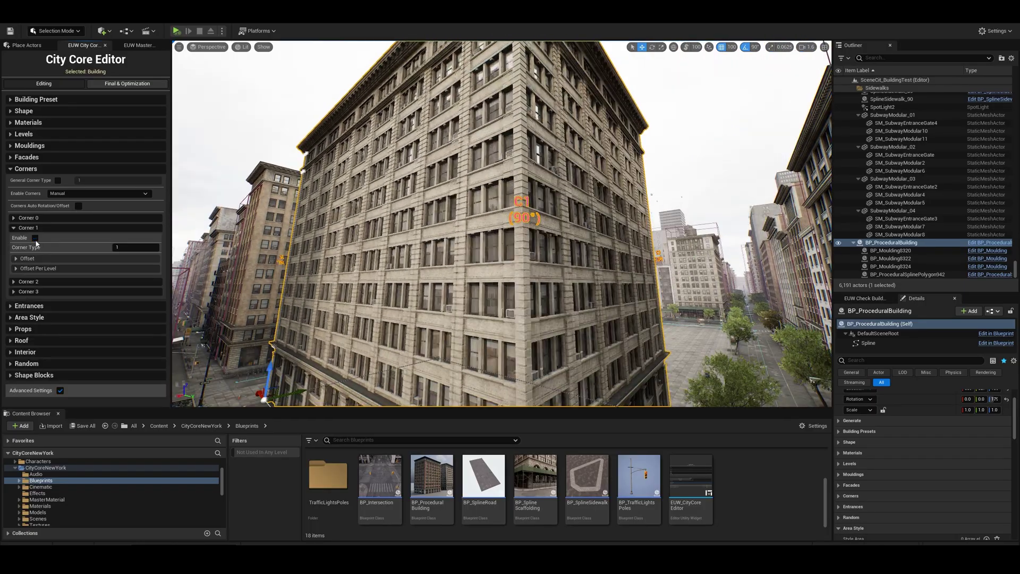
click(34, 237)
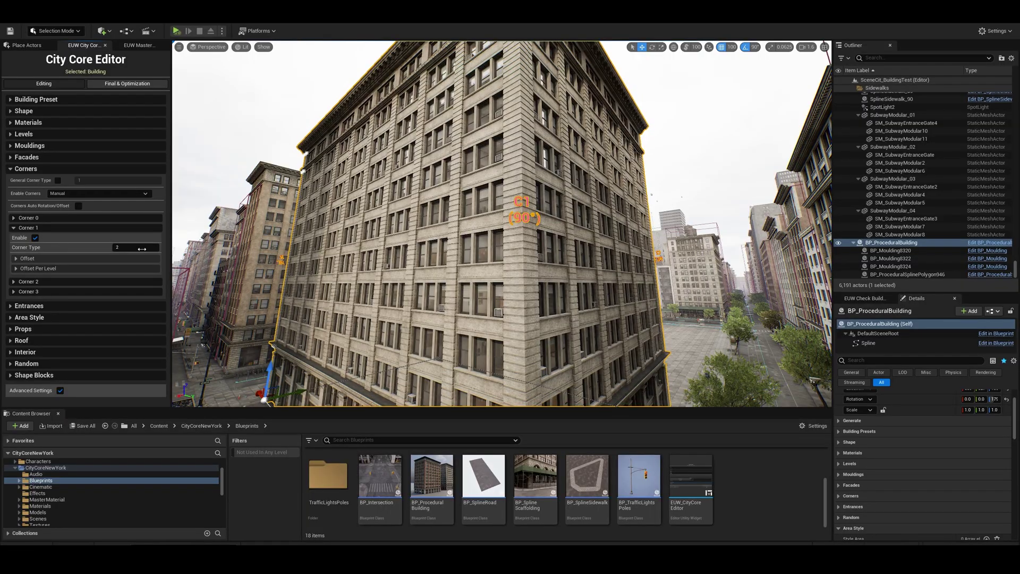
click(28, 227)
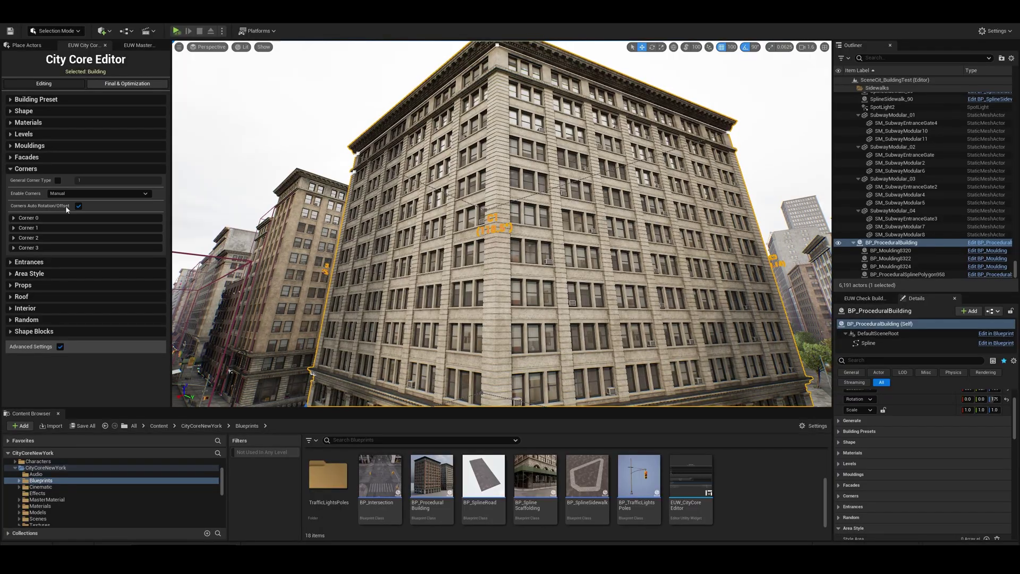
click(32, 114)
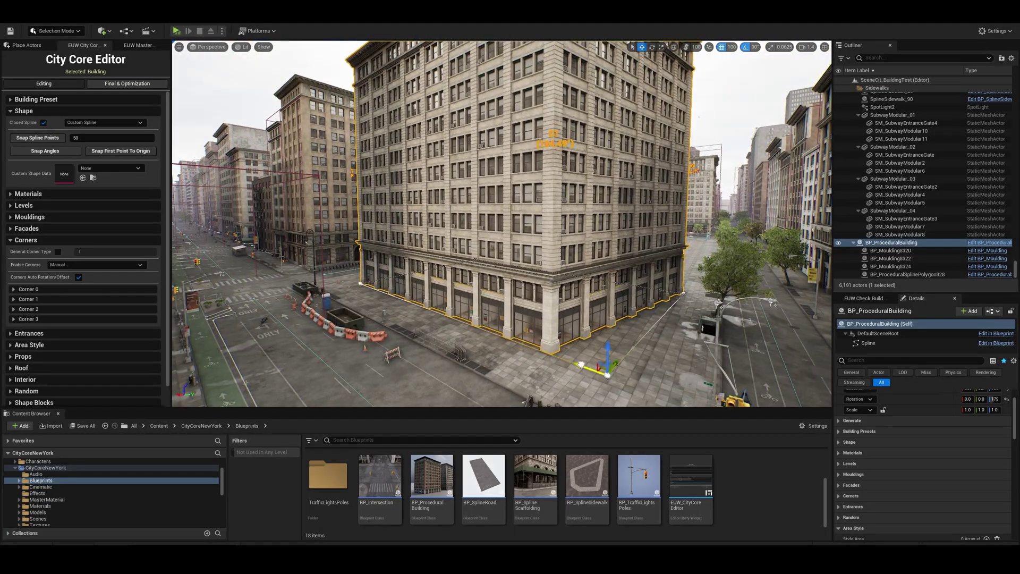
Move a footprint corner off-square, inspect it from above, and adjust Corner 1's wall offsets.
drag(608, 368, 678, 294)
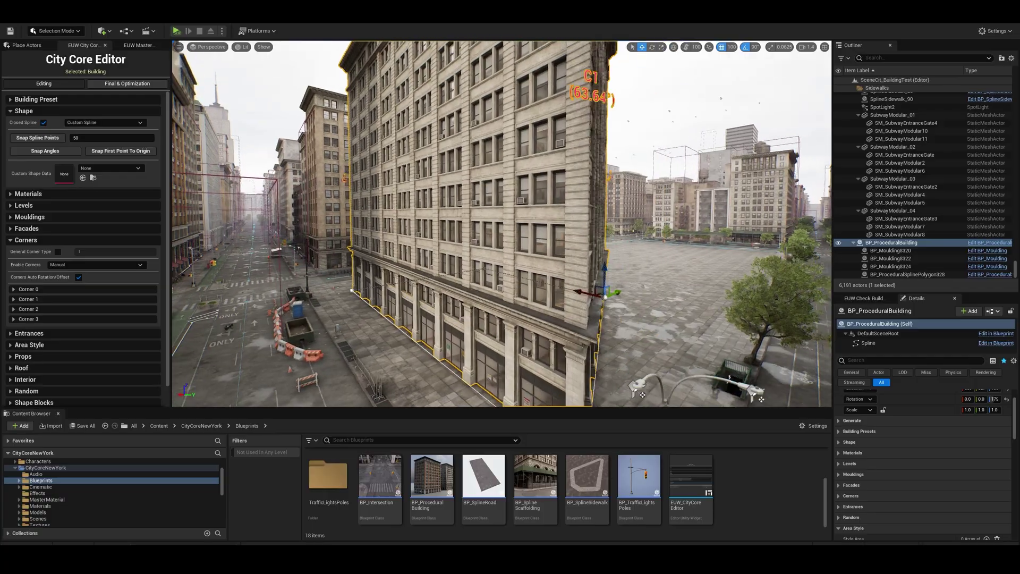
right_drag(575, 274, 598, 296)
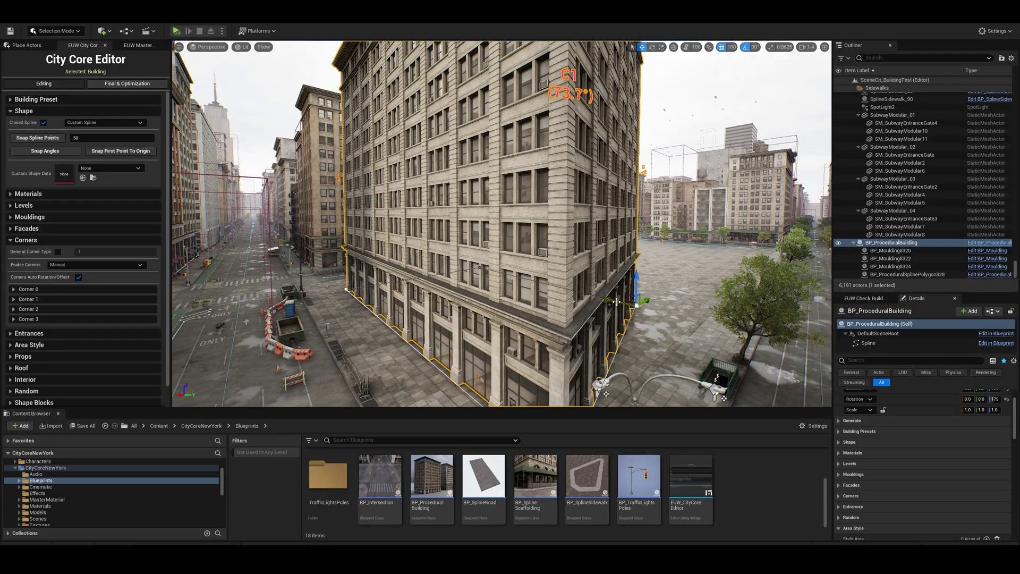
right_drag(623, 301, 606, 239)
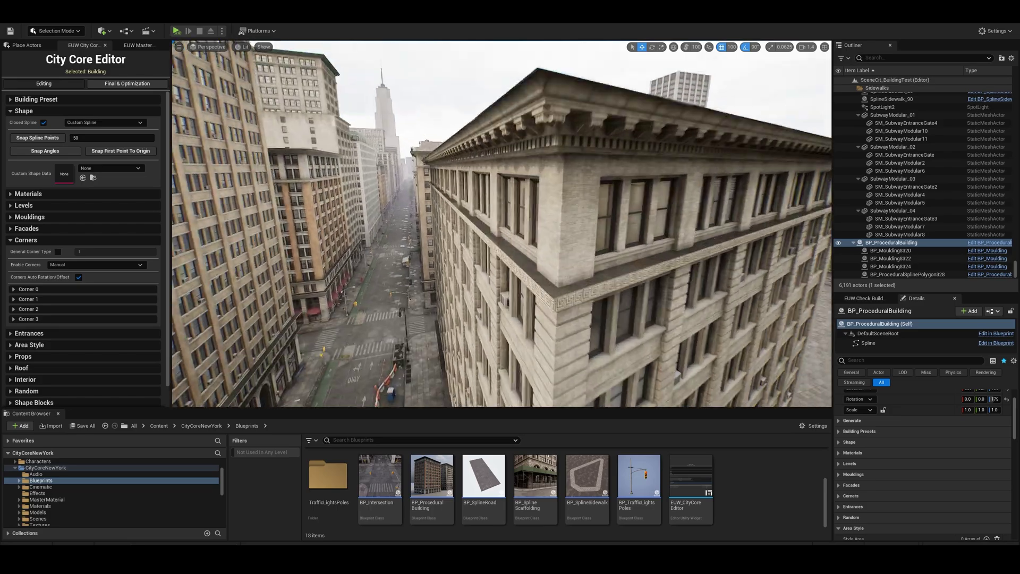
right_drag(605, 239, 542, 239)
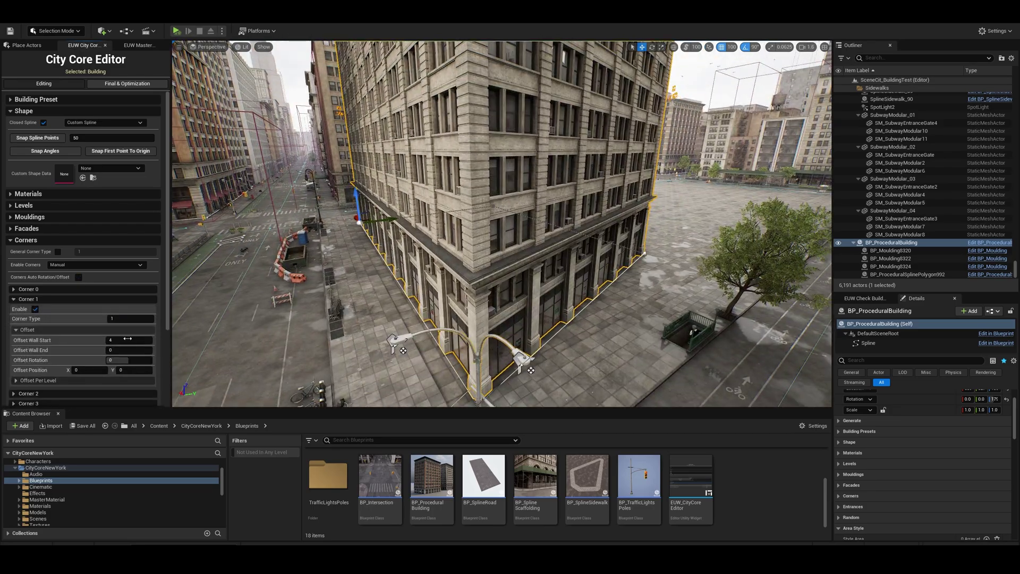
drag(126, 353, 116, 358)
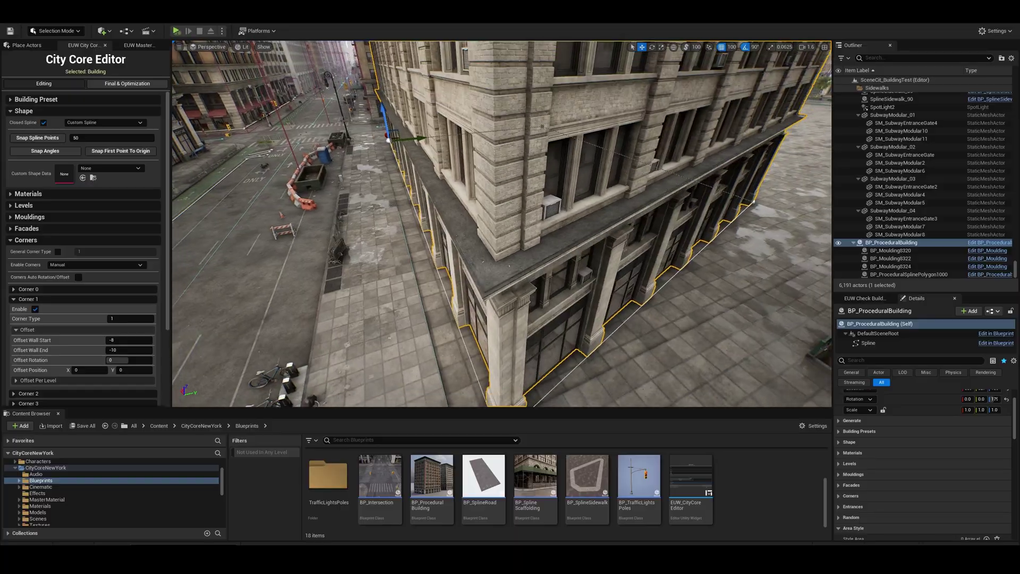
click(117, 359)
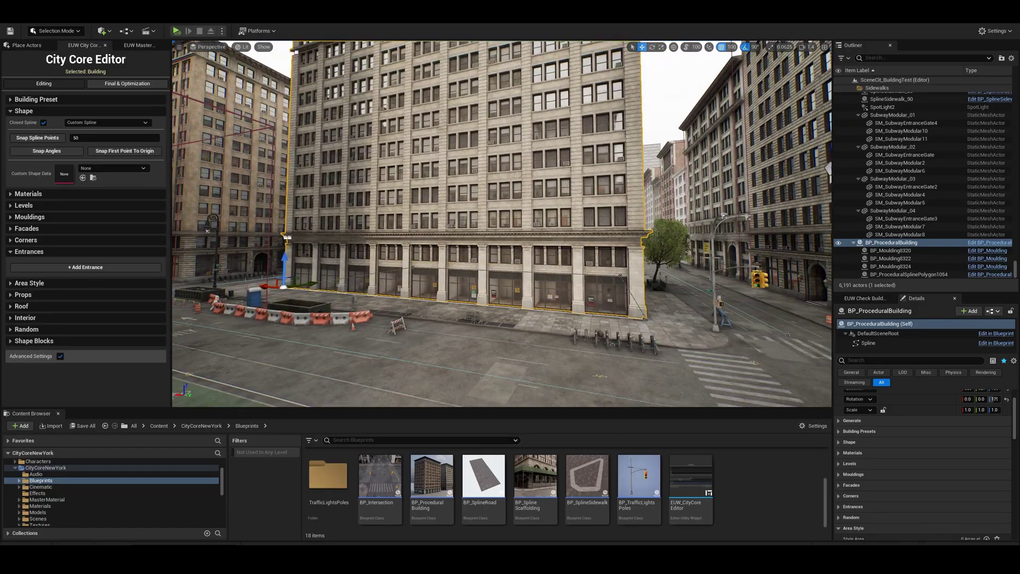
Add two entrances, making Entrance 1 a glass-door storefront, then add a new Area Style.
click(85, 266)
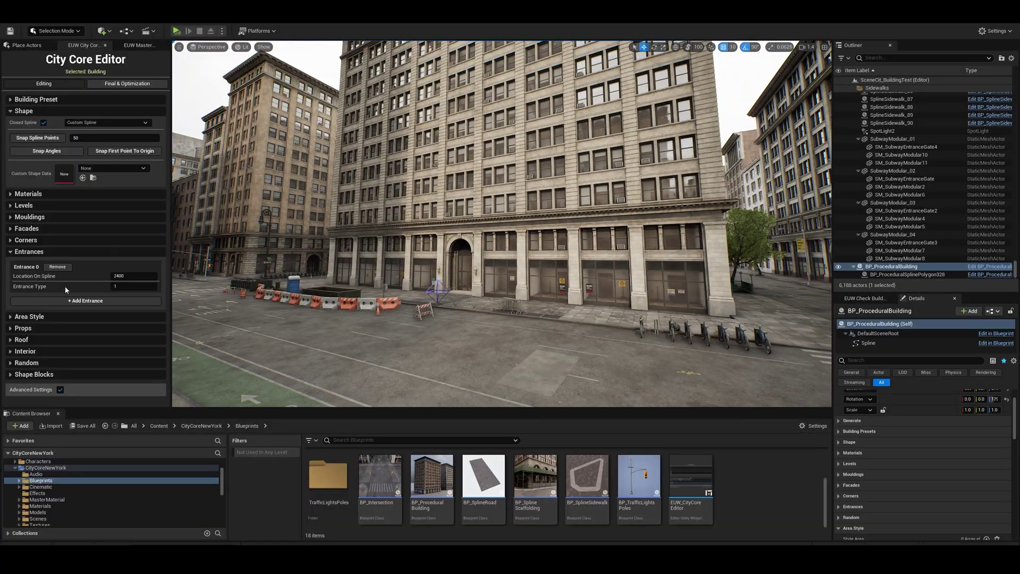
click(85, 301)
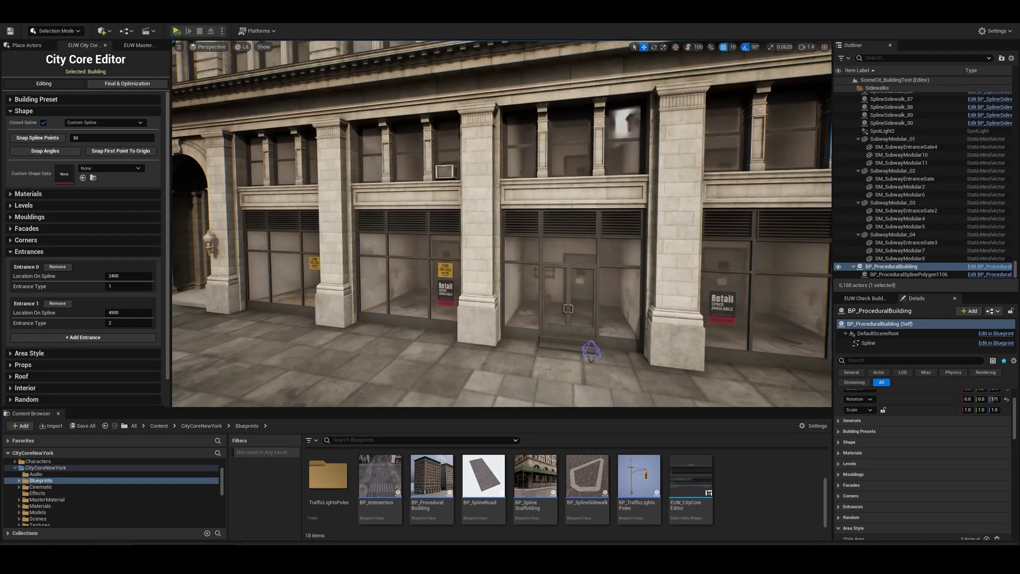
key(Escape)
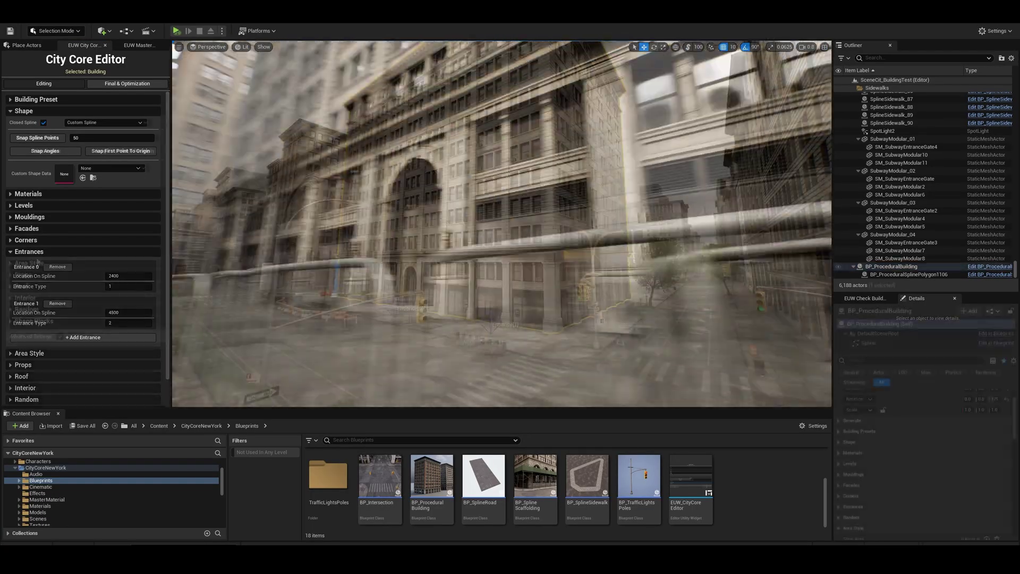
click(30, 353)
click(98, 280)
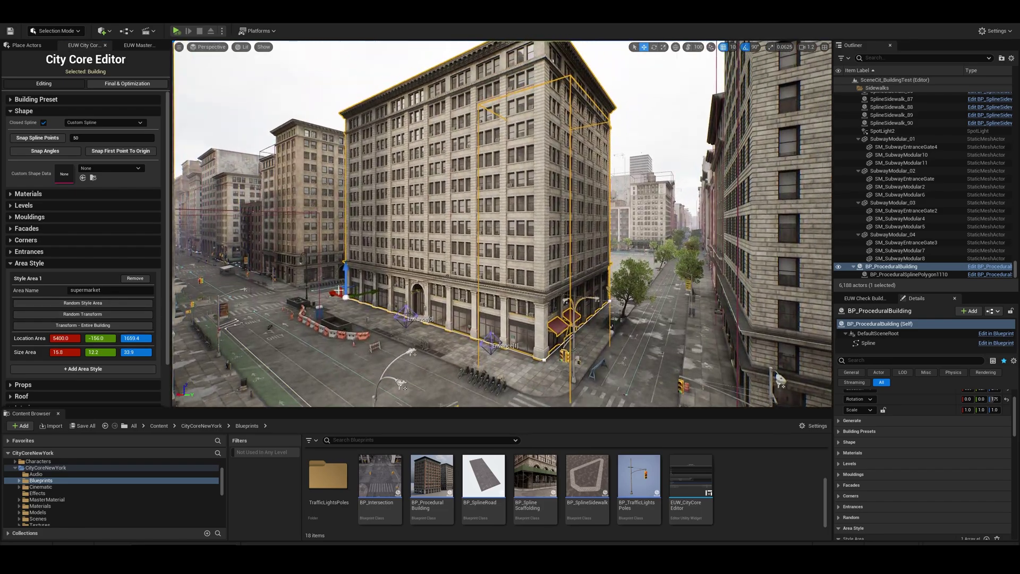
Widen the first style area along X and randomize its shop type to a coffee shop.
mouse_move(60, 352)
mouse_down()
mouse_move(107, 352)
mouse_move(96, 351)
mouse_up()
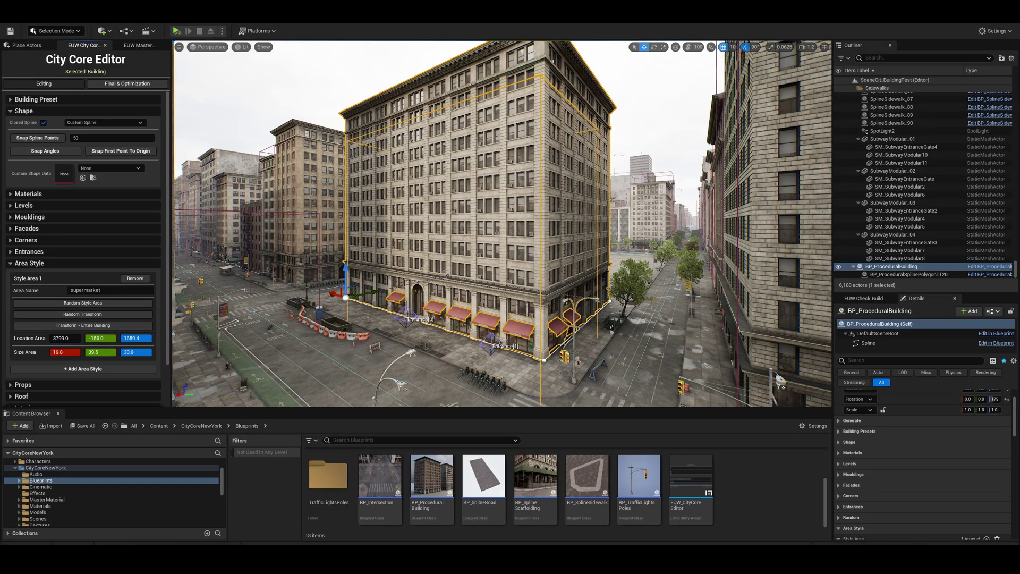
right_drag(510, 318, 570, 319)
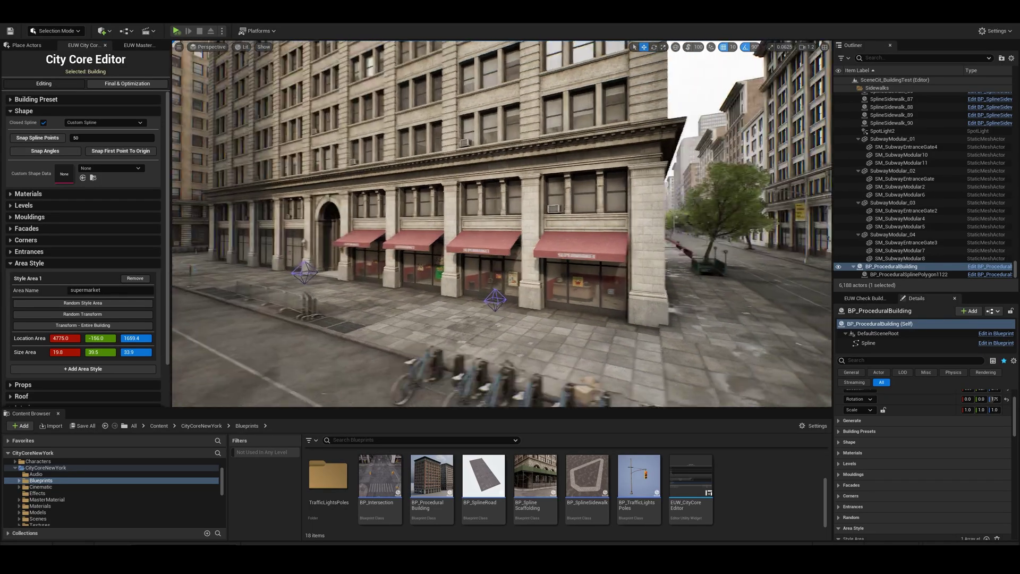
right_drag(570, 320, 466, 242)
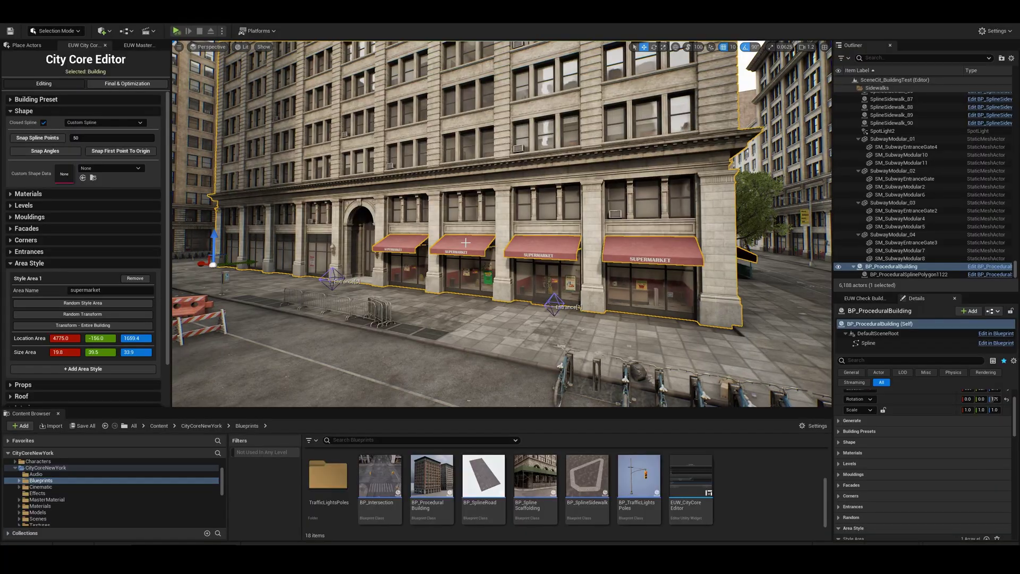
click(85, 304)
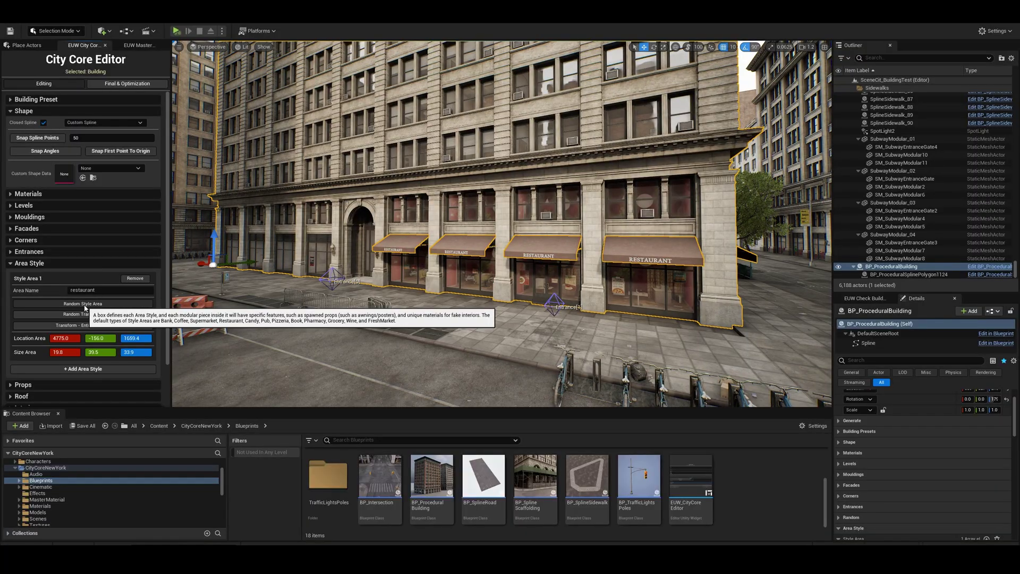
click(85, 304)
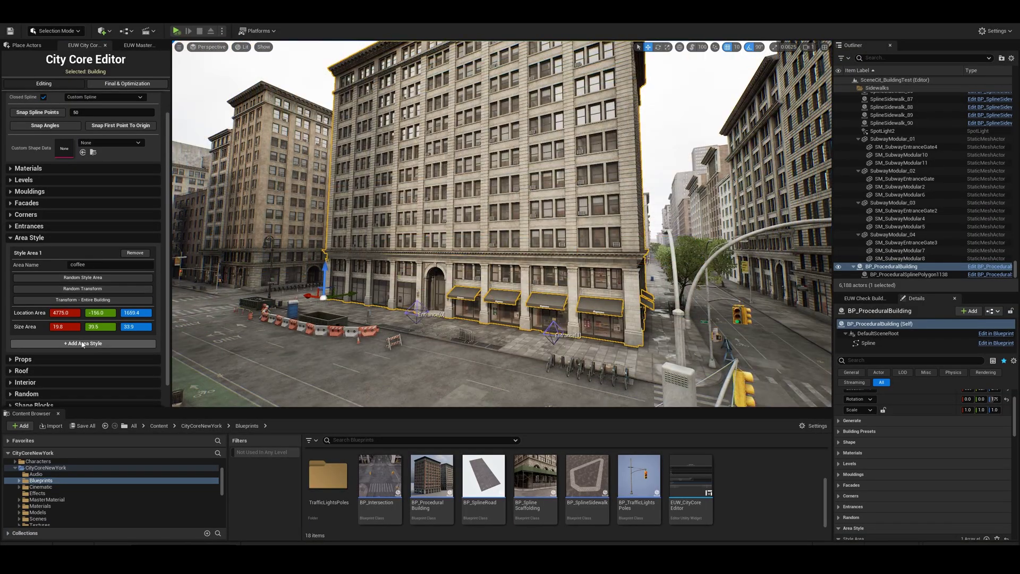
Add a second clothing-store style area, randomize its transform, then shift and widen it along X.
click(83, 343)
click(110, 380)
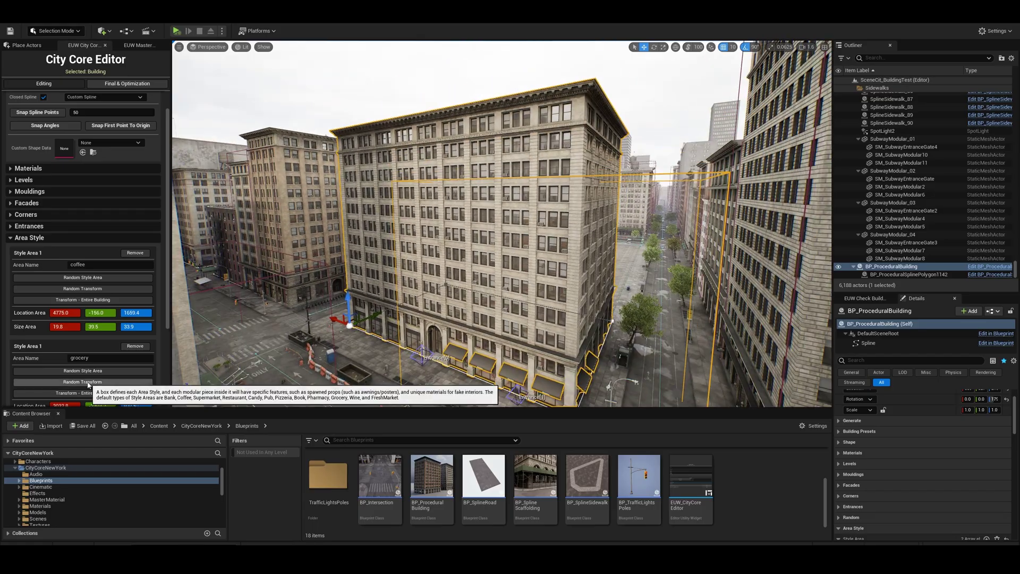
scroll(79, 374, down, 2)
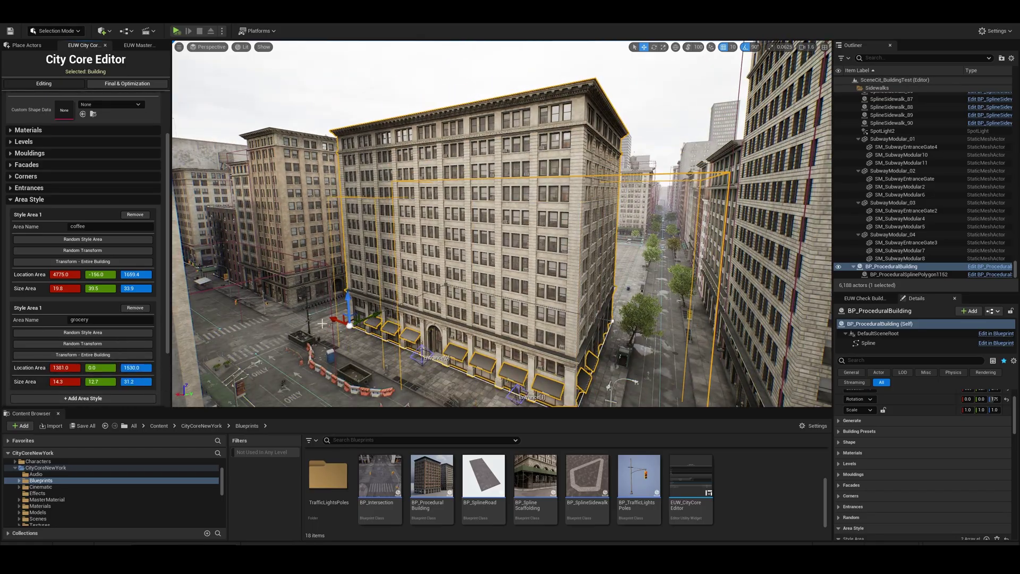
drag(70, 368, 48, 368)
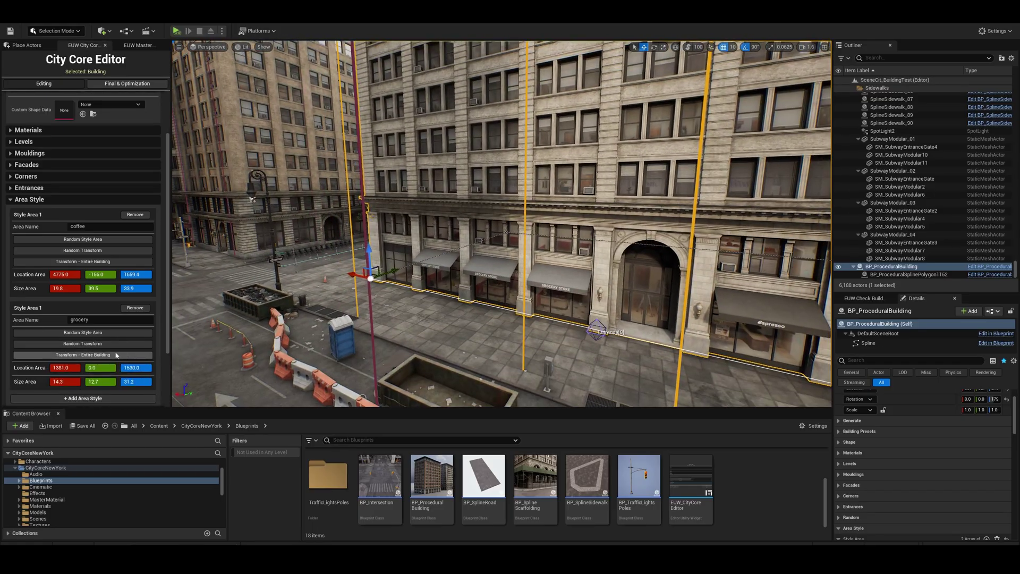
drag(60, 380, 84, 381)
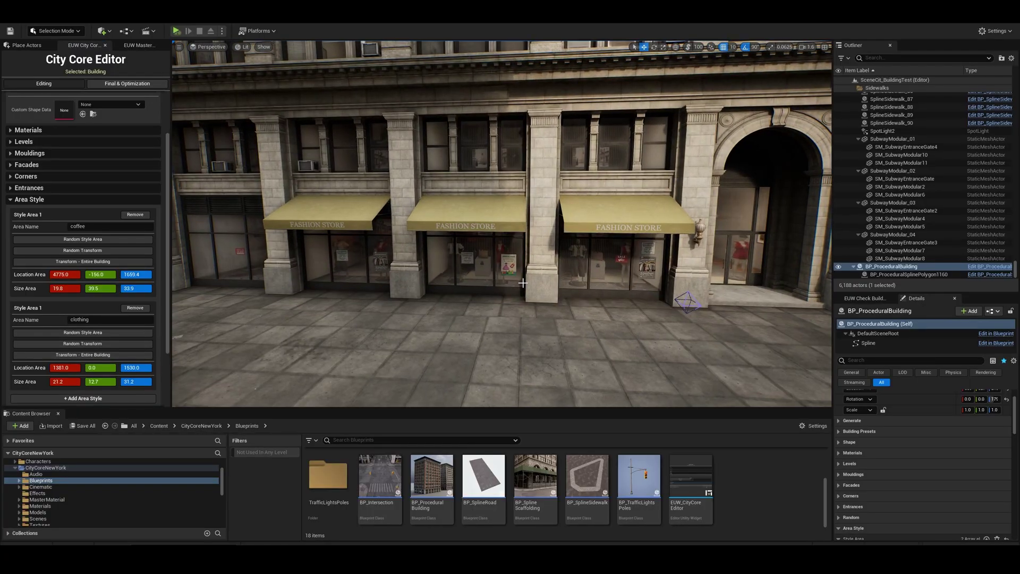
key(Escape)
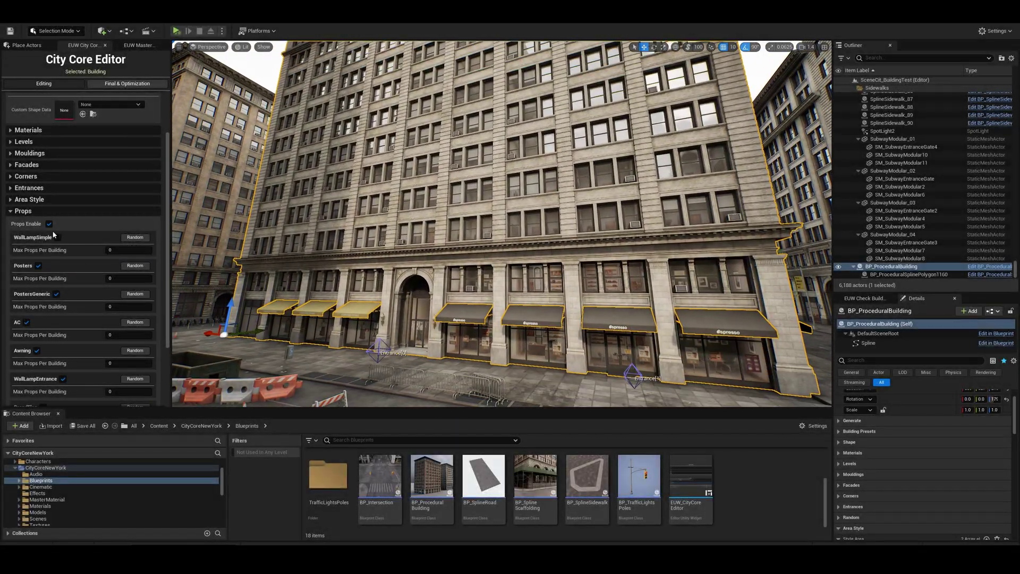
Toggle Props Enable off and on, randomize posters and window props, and disable WallLampEntrance.
click(49, 223)
click(49, 224)
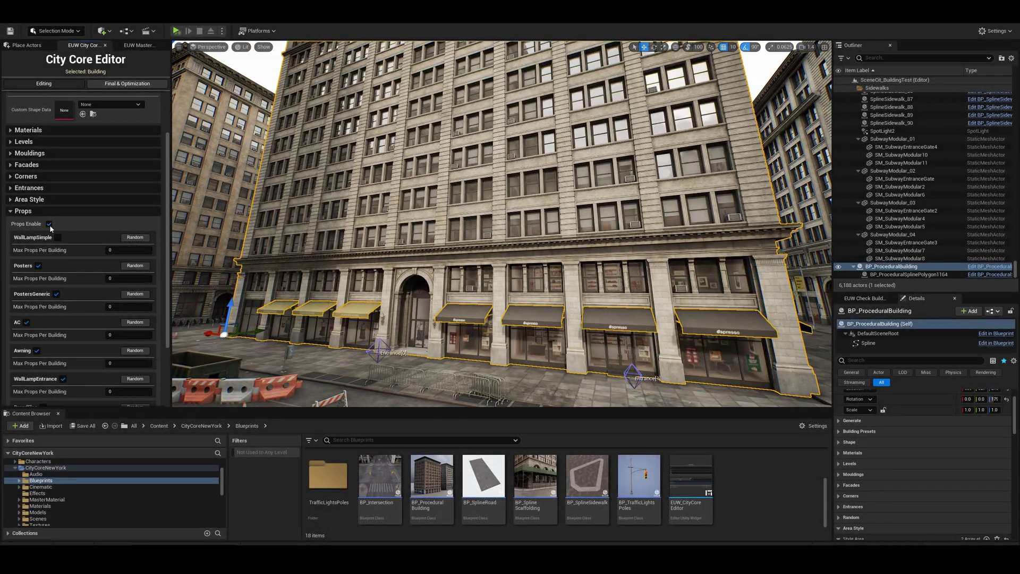
click(38, 266)
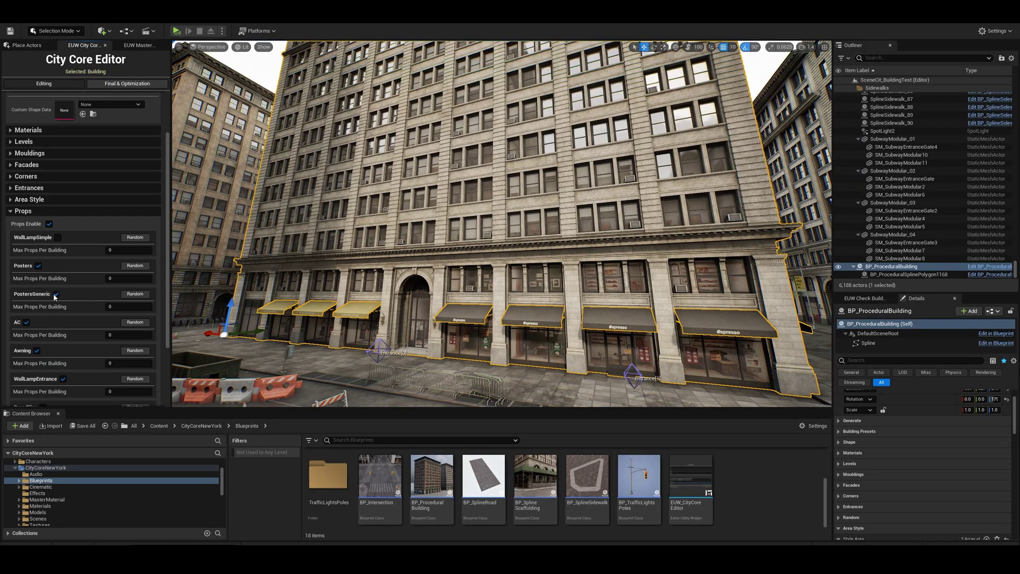
click(27, 322)
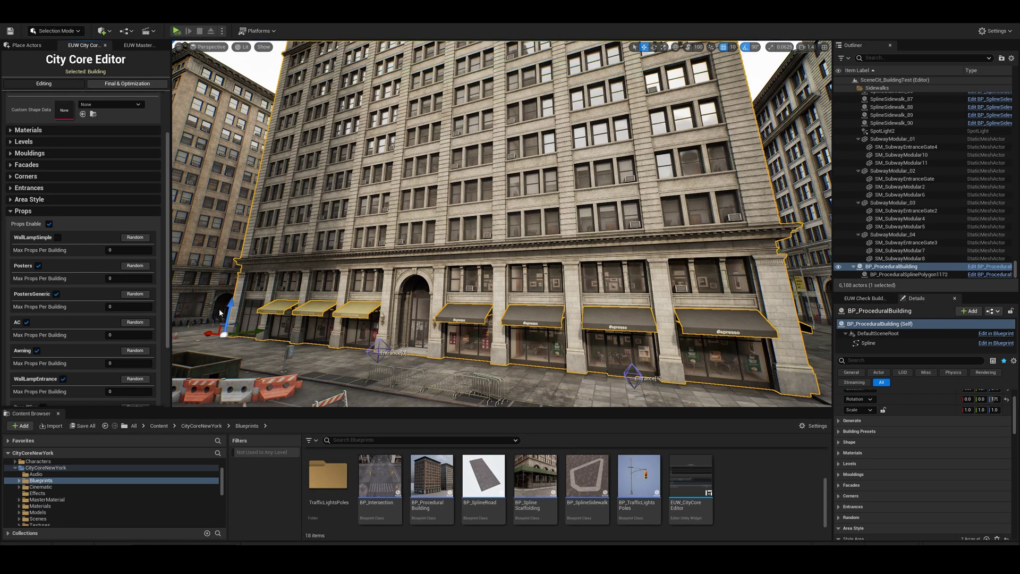
scroll(68, 284, down, 2)
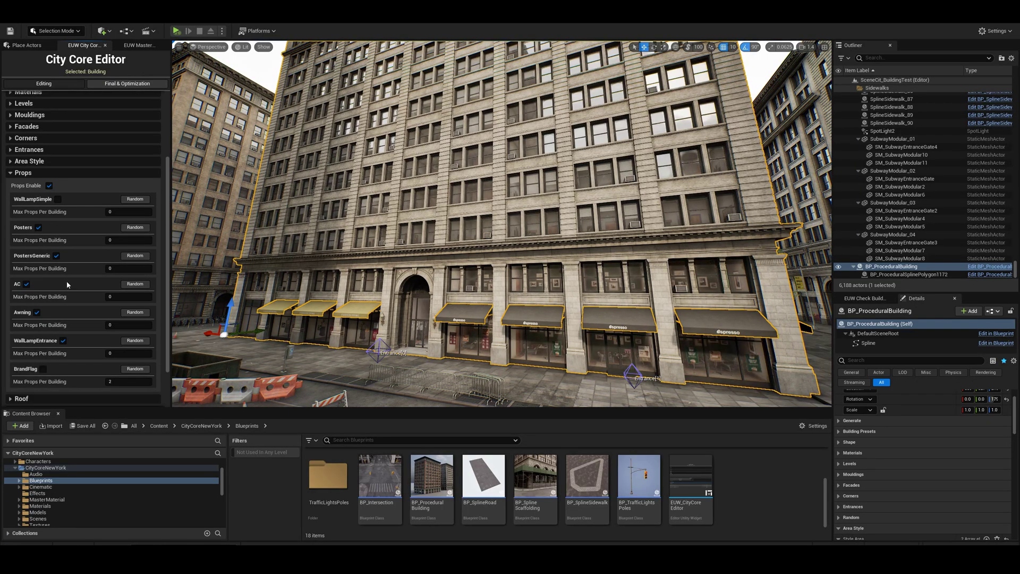
click(64, 340)
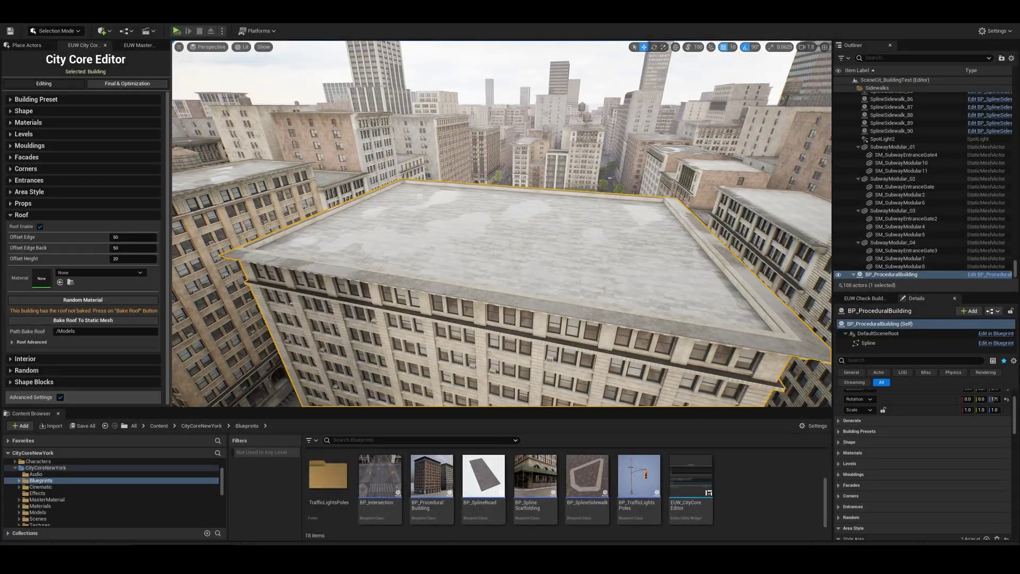
Try several random roof materials on the building.
click(80, 300)
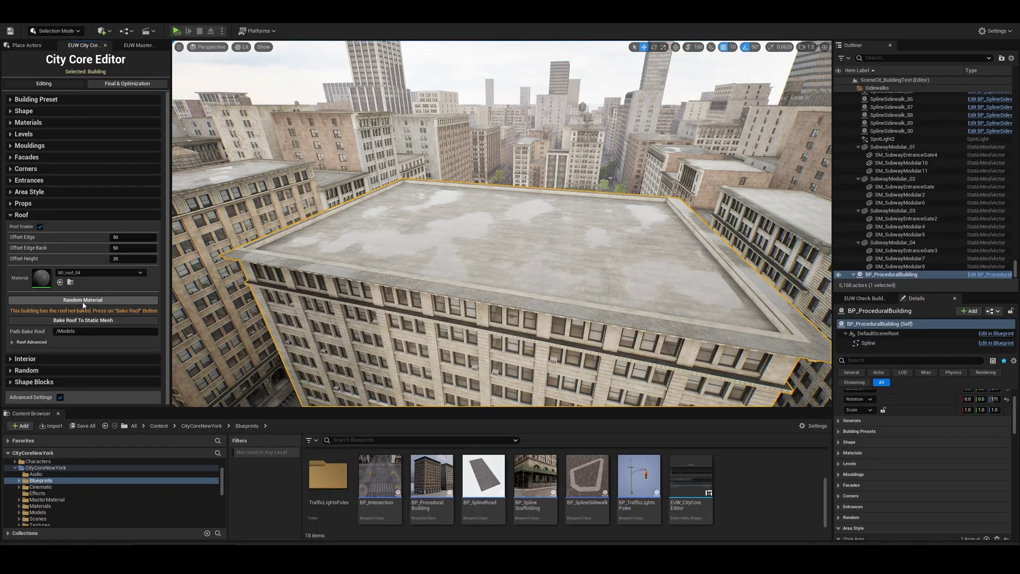
click(85, 301)
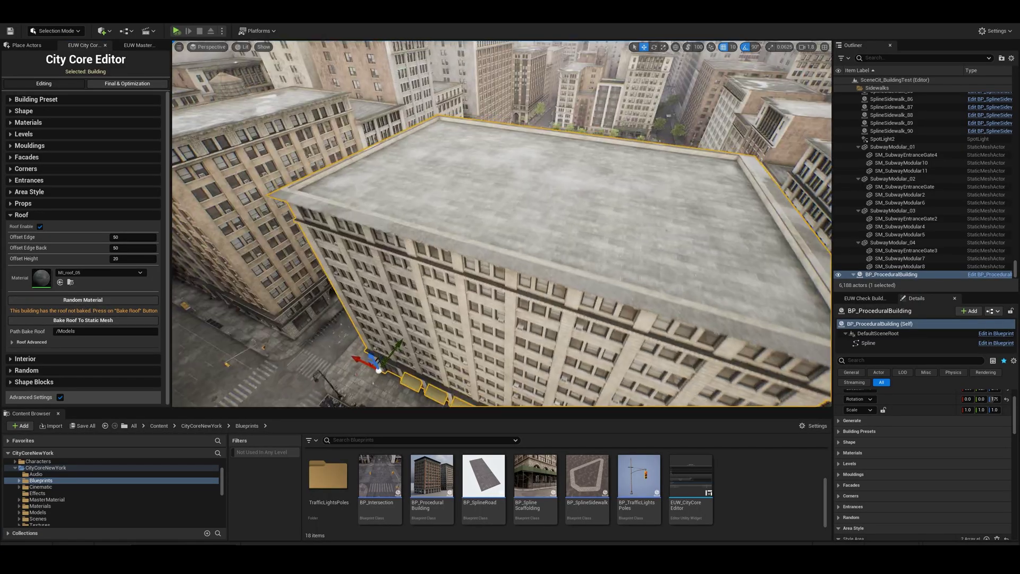
click(82, 300)
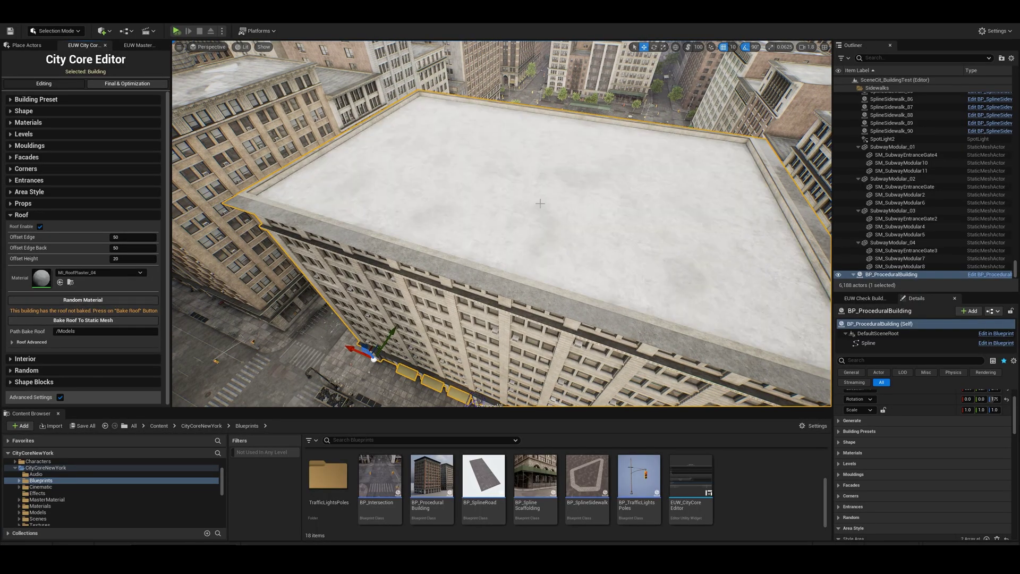
click(83, 301)
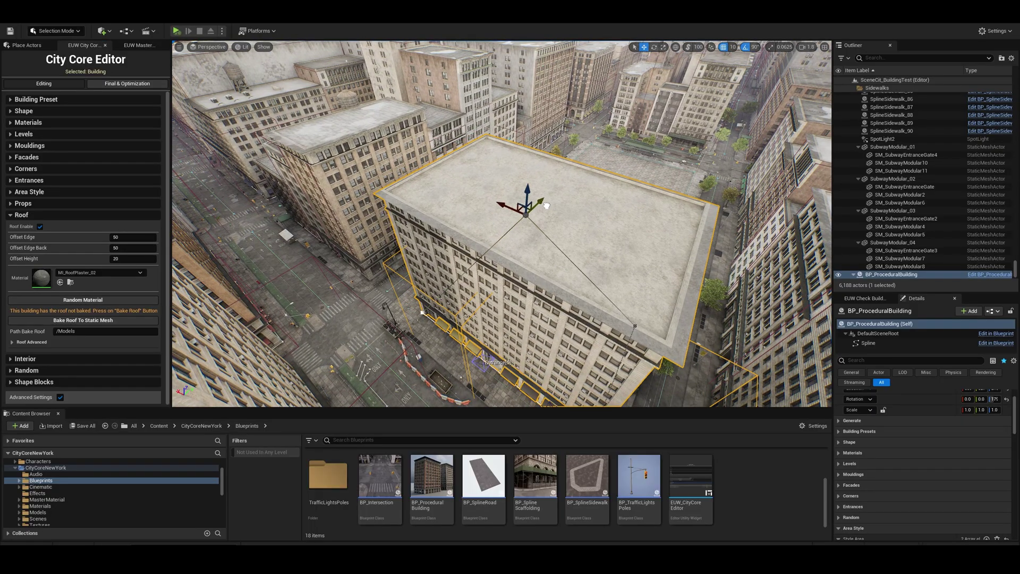
scroll(545, 206, up, 3)
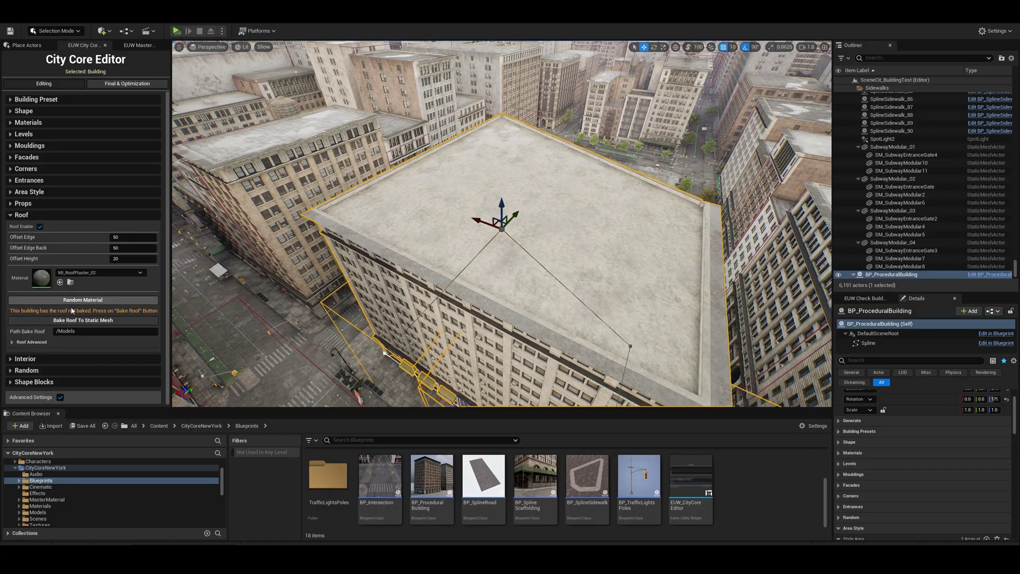
Settle on MI_roof_02, bake the roof to a static mesh, then clear the baked roof.
click(83, 300)
click(84, 300)
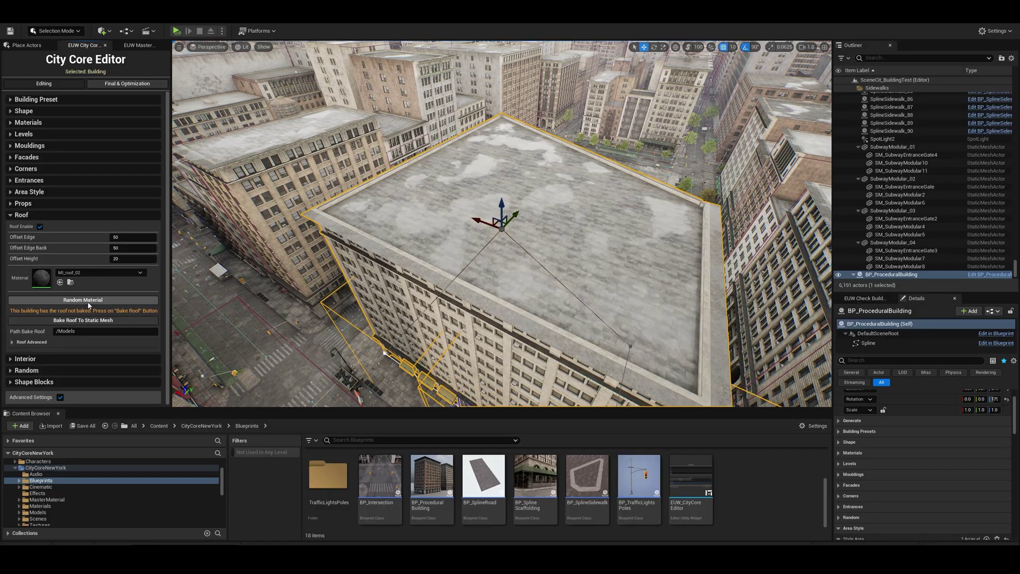
scroll(548, 217, up, 2)
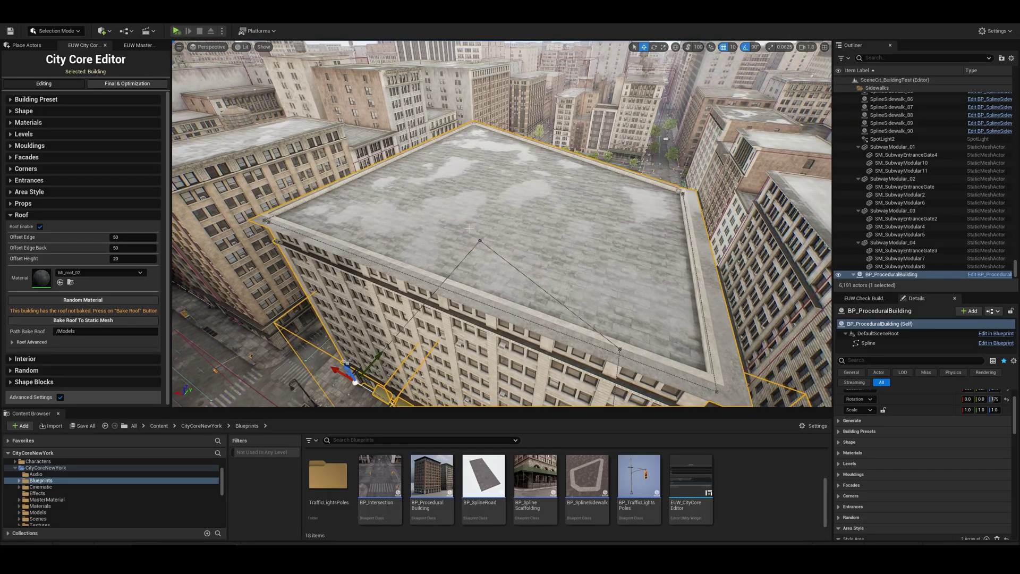
click(101, 321)
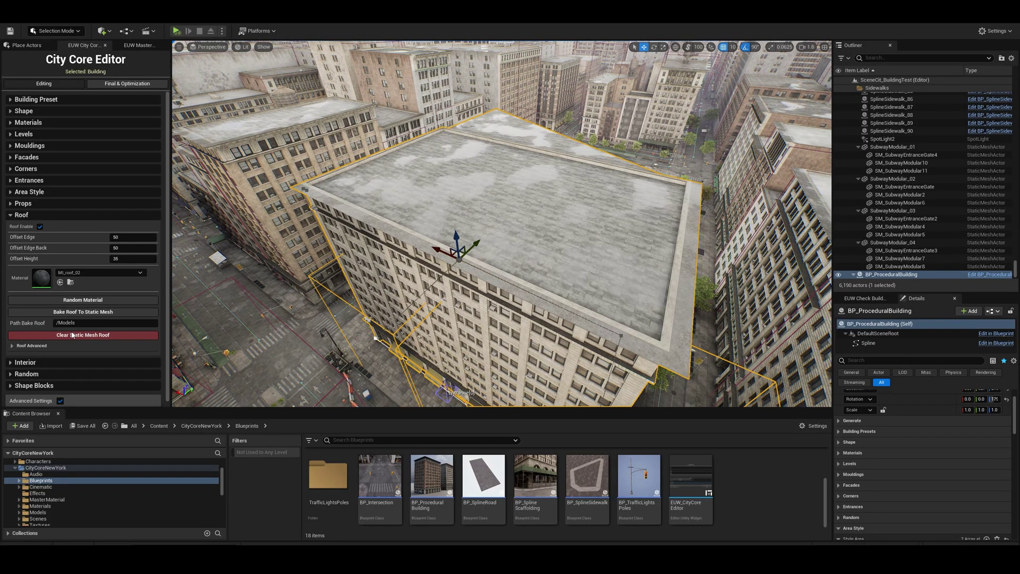
click(72, 336)
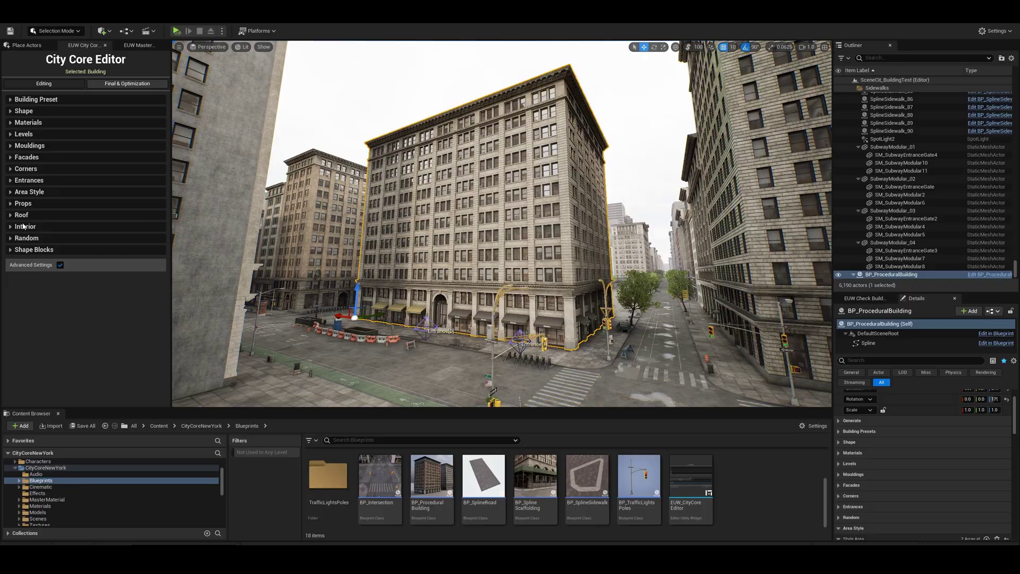
Enable Interior and interior floors, toggling floors off and on to compare the windows.
click(25, 227)
click(52, 238)
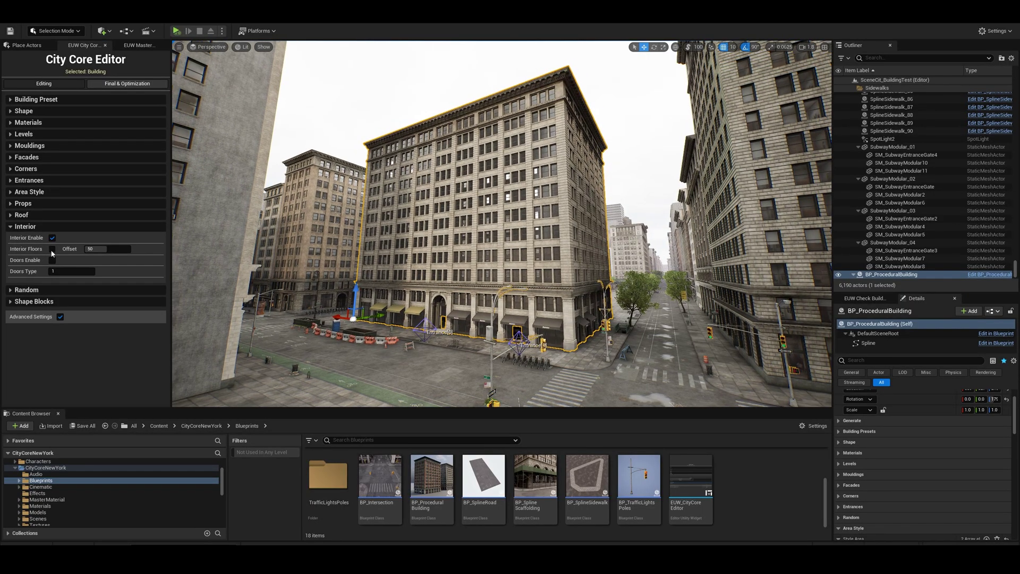
click(53, 248)
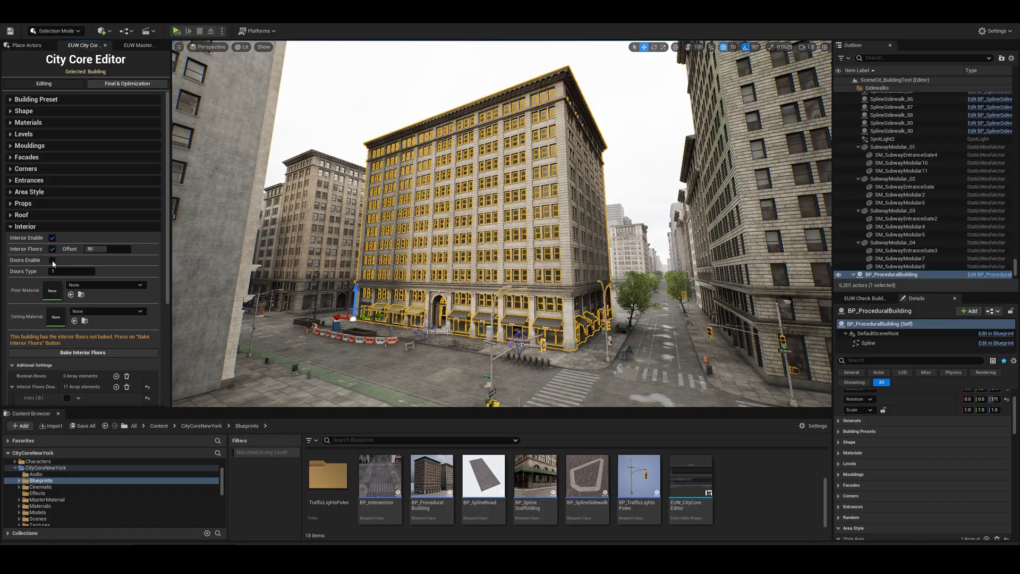
right_drag(502, 224, 510, 239)
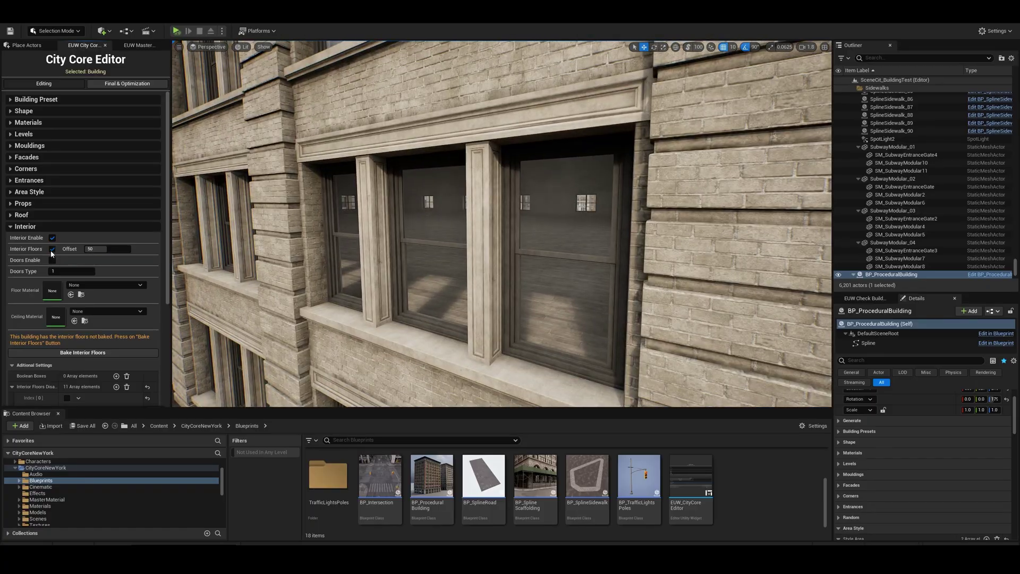
click(53, 249)
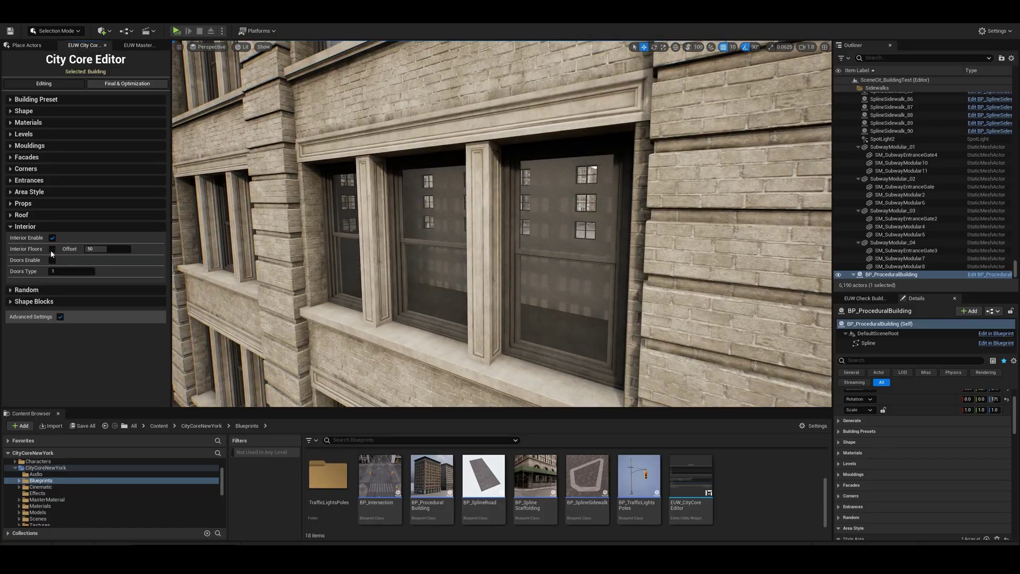
click(52, 249)
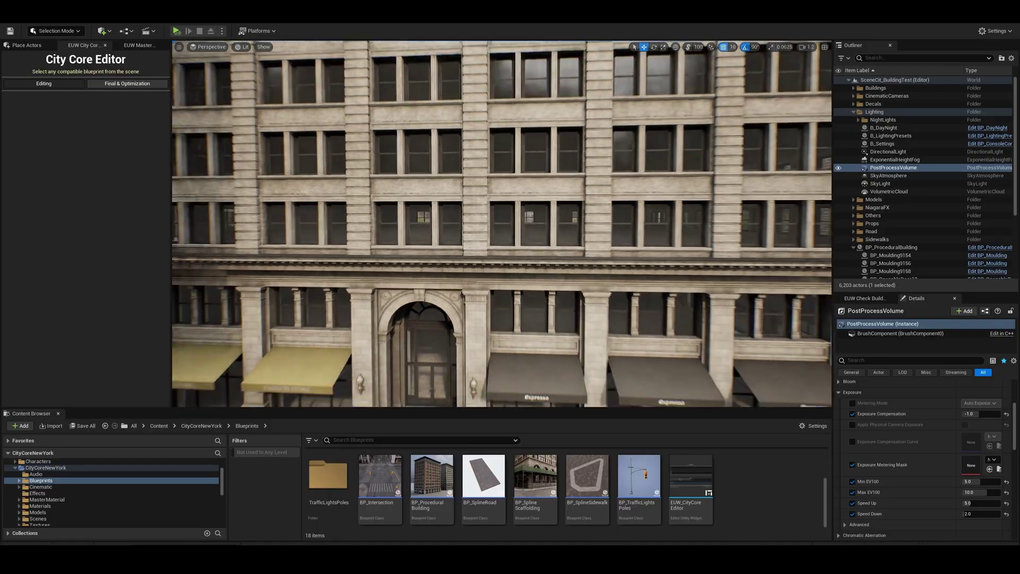
Deselect the PostProcessVolume, select BP_ProceduralBuilding, and fly through the facade into the room.
key(Escape)
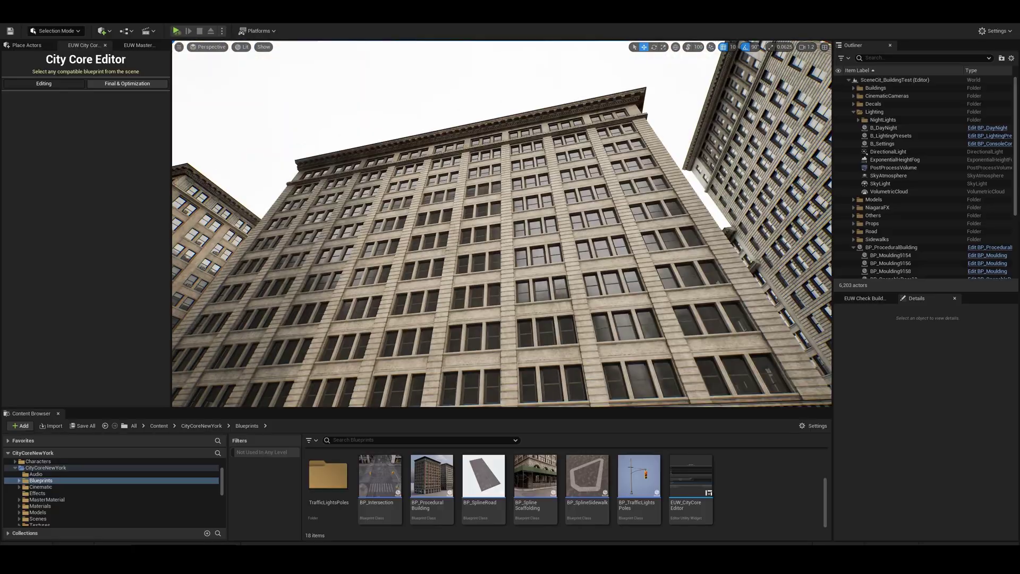
right_drag(601, 329, 601, 329)
right_drag(374, 254, 374, 253)
click(375, 254)
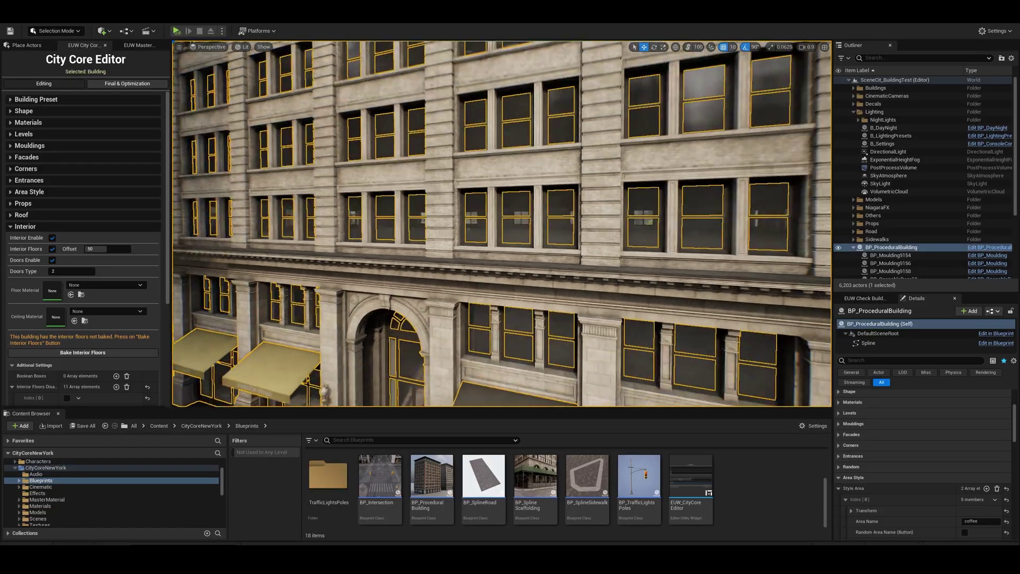
right_drag(427, 308, 304, 285)
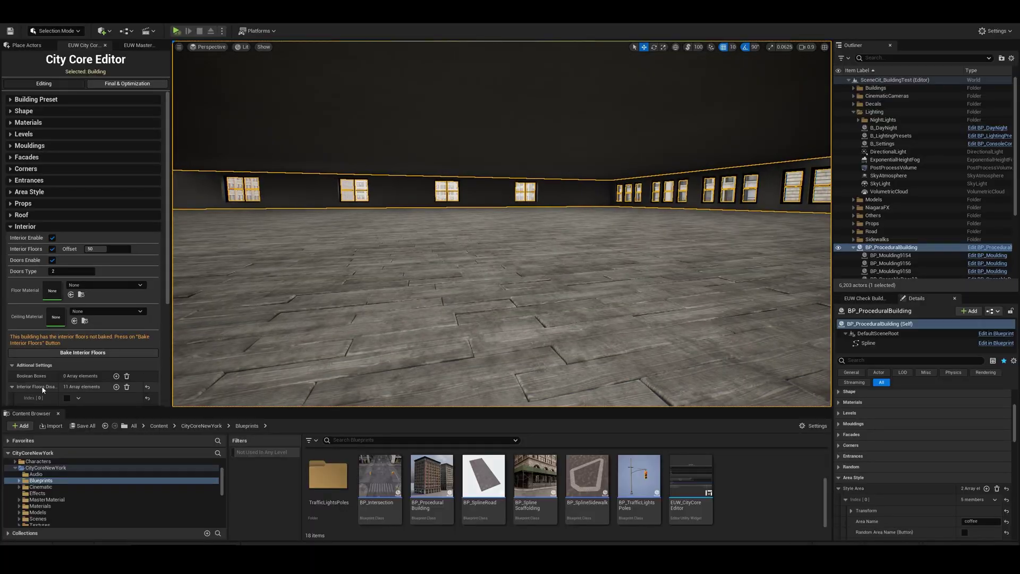
click(42, 388)
scroll(40, 367, down, 1)
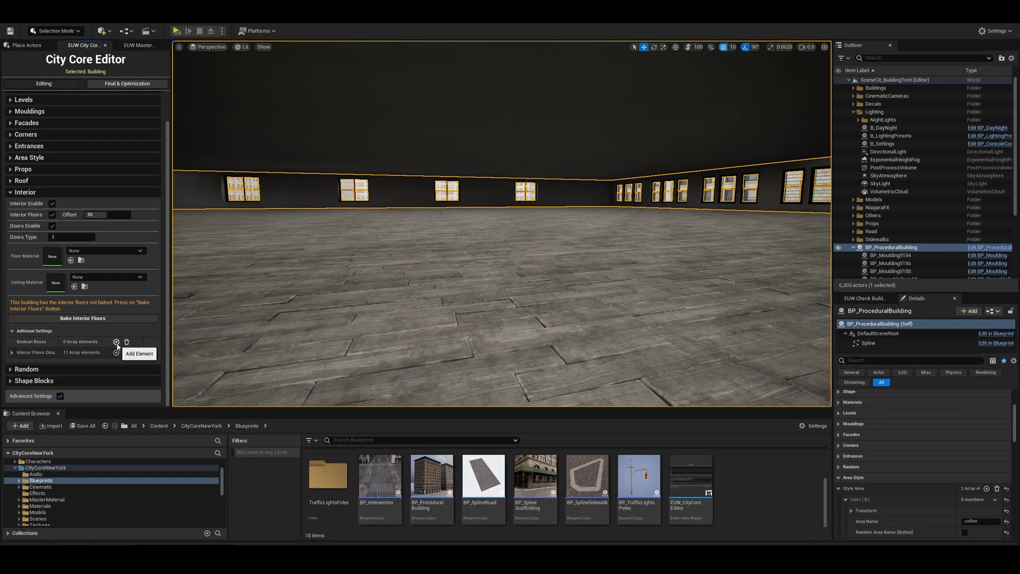
Look down at the floor opening and place SM_Stairs from CityCoreNewYork content into the room.
right_drag(502, 239, 503, 335)
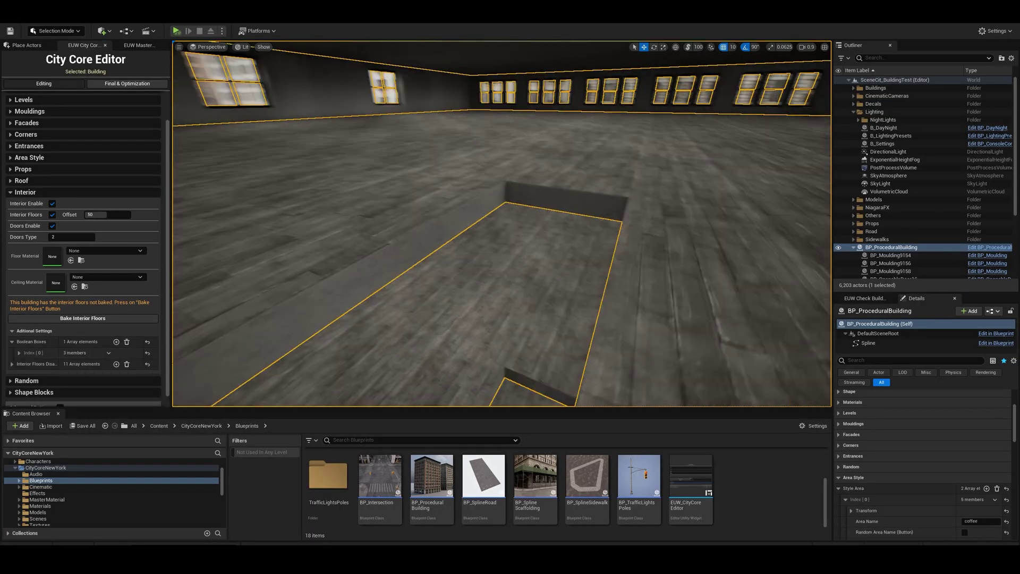
click(23, 468)
text(s)
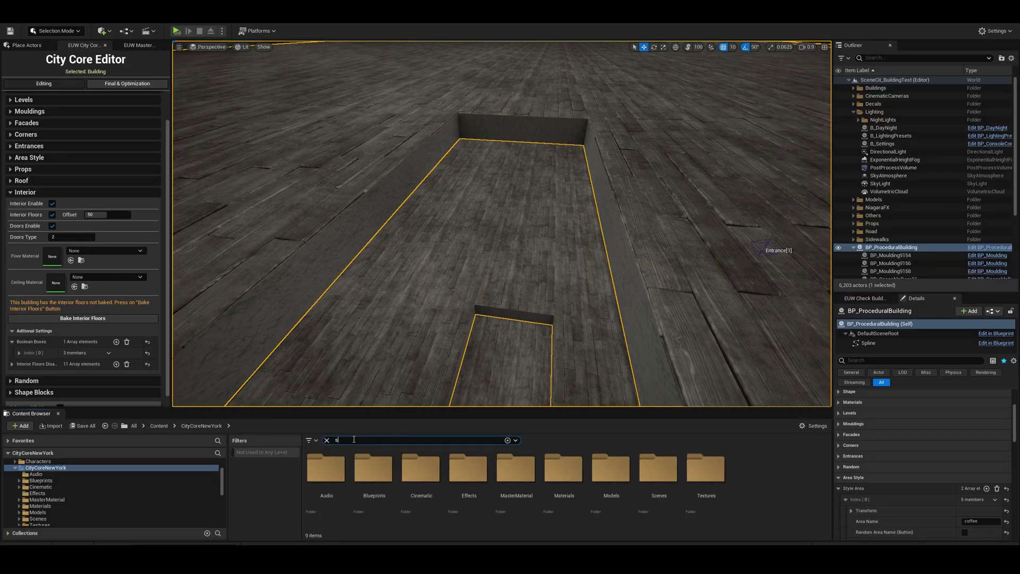
text(tair)
drag(468, 474, 551, 101)
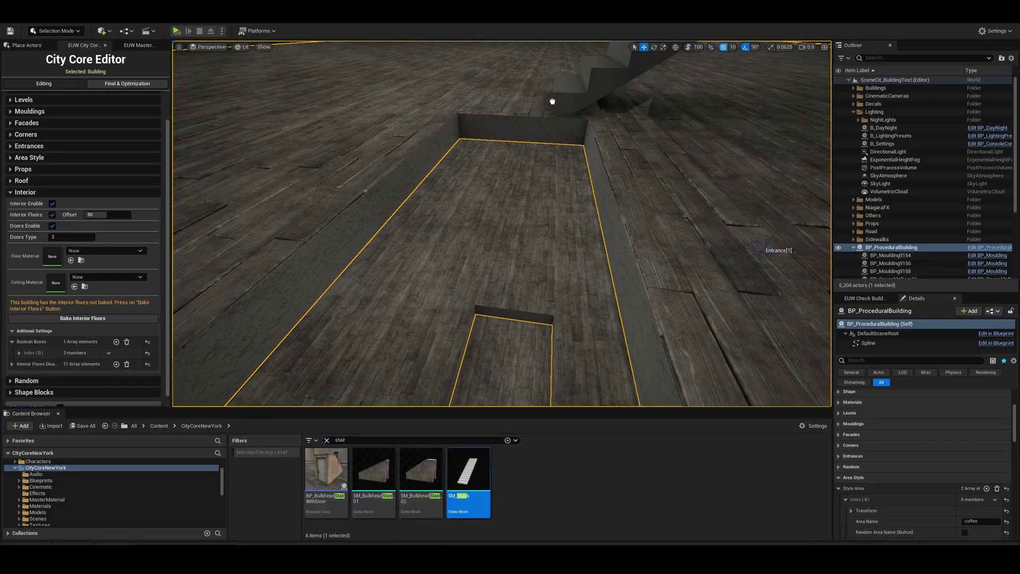
Rotate the stairs 90 degrees and shift them into position through the floor opening.
key(e)
right_drag(551, 101, 399, 319)
drag(374, 327, 351, 313)
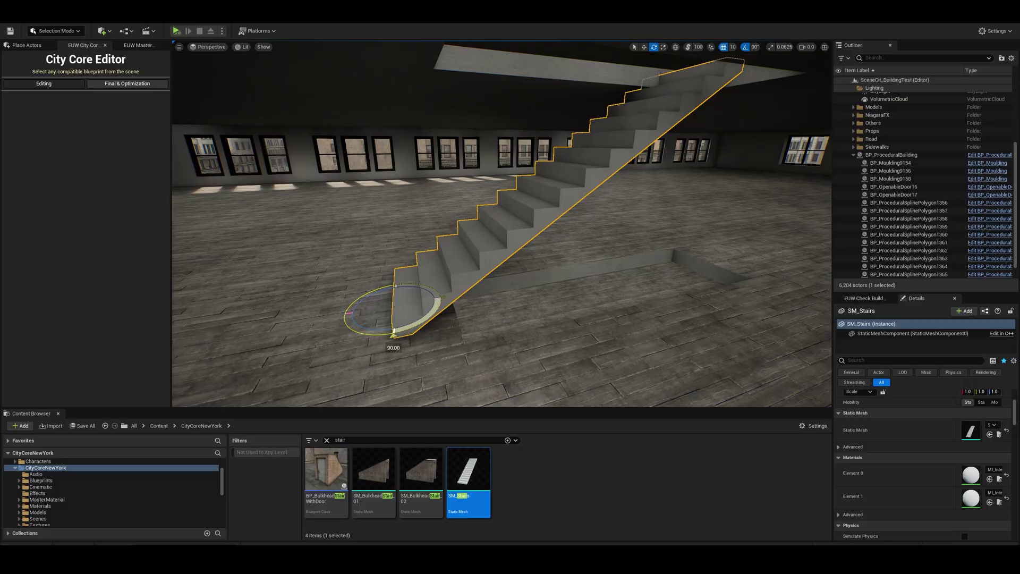
right_drag(392, 331, 516, 338)
key(w)
drag(544, 339, 580, 321)
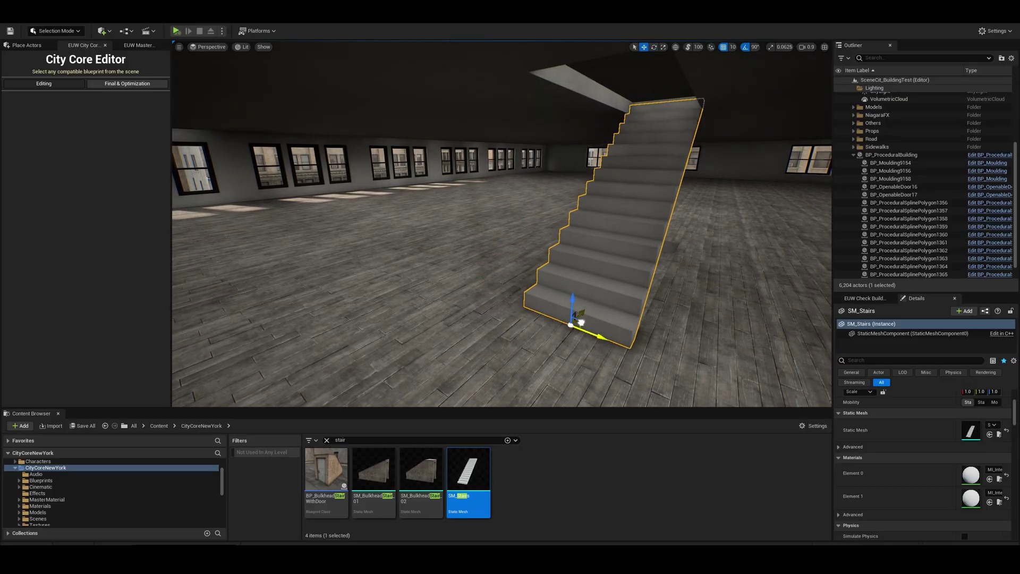
right_drag(556, 328, 556, 328)
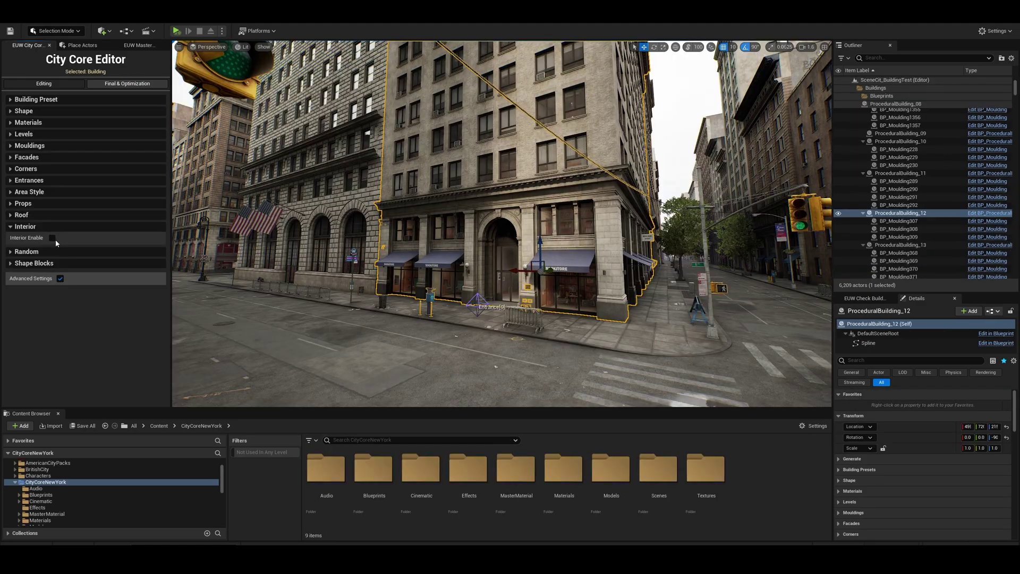
scroll(26, 263, down, 5)
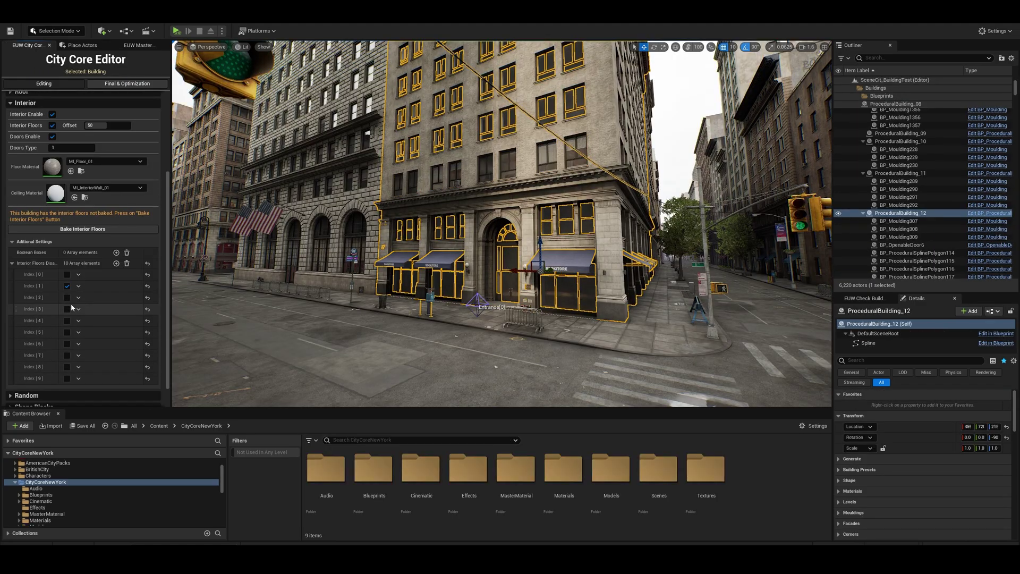
Tick the remaining interior floors up to Index 9 in the floor list.
click(67, 309)
click(68, 320)
click(68, 332)
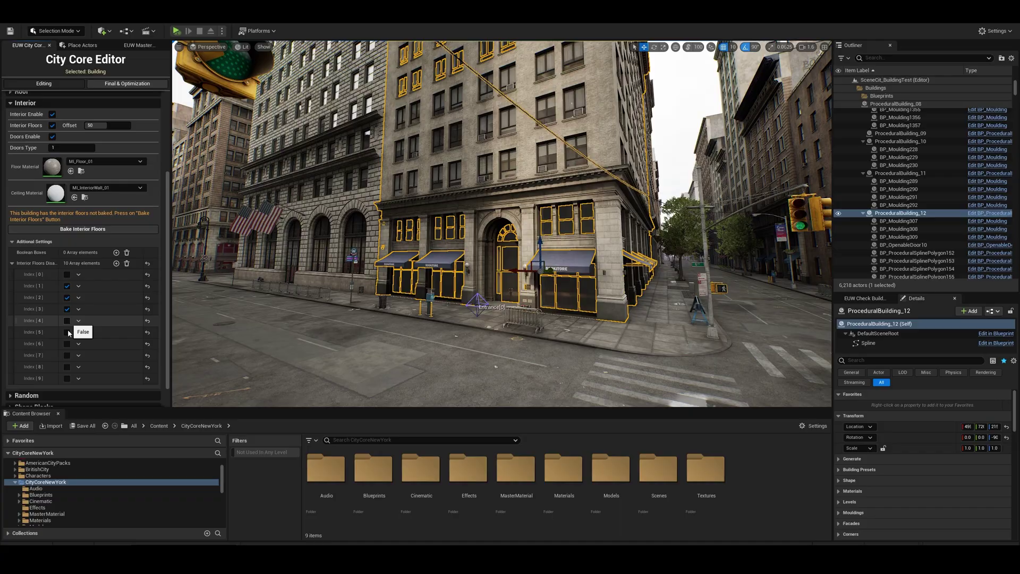
click(67, 378)
Fly the view down to the bookstore storefront and its glass doors, then deselect.
right_drag(482, 251, 481, 335)
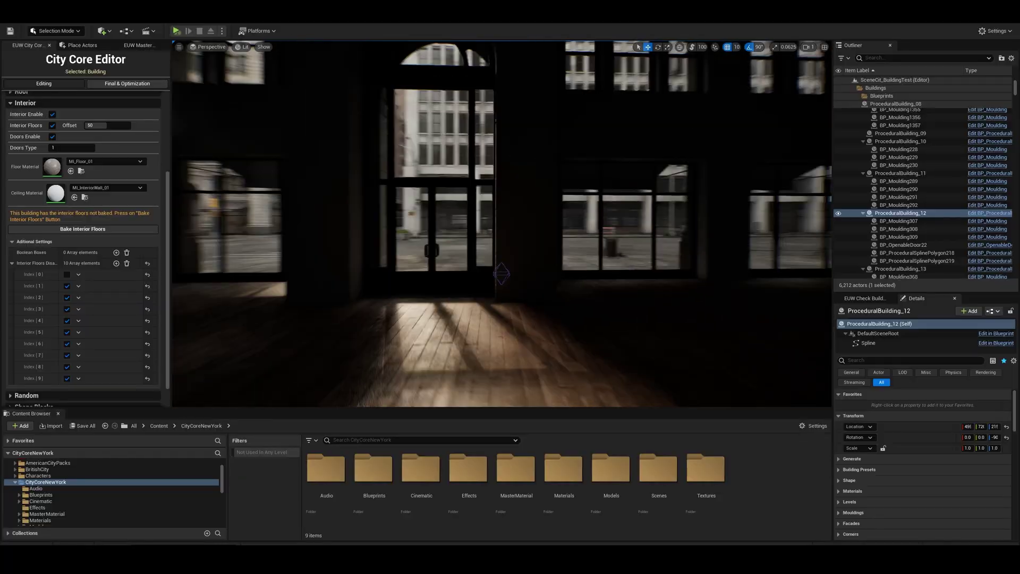
right_drag(569, 256, 569, 256)
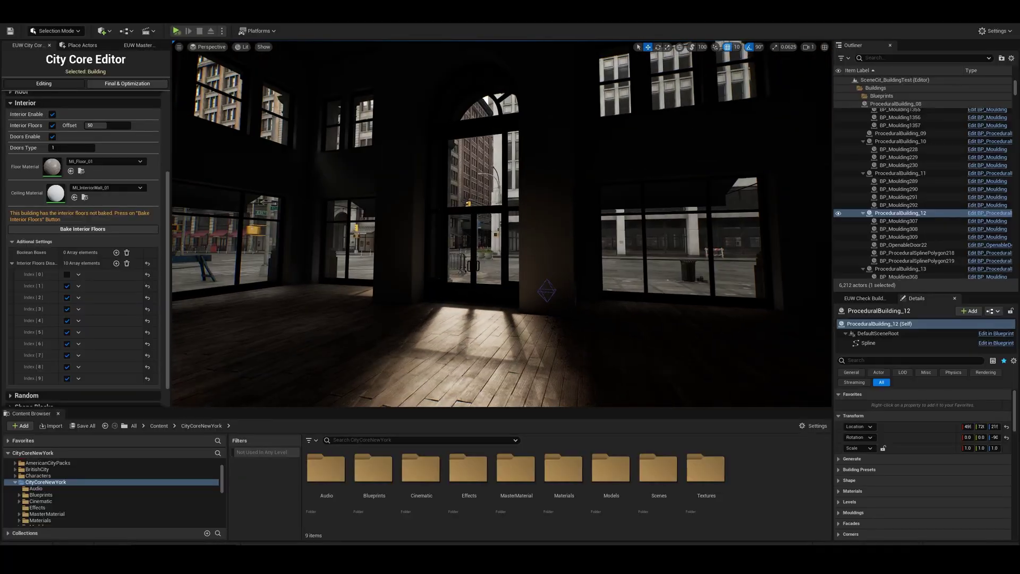
key(Escape)
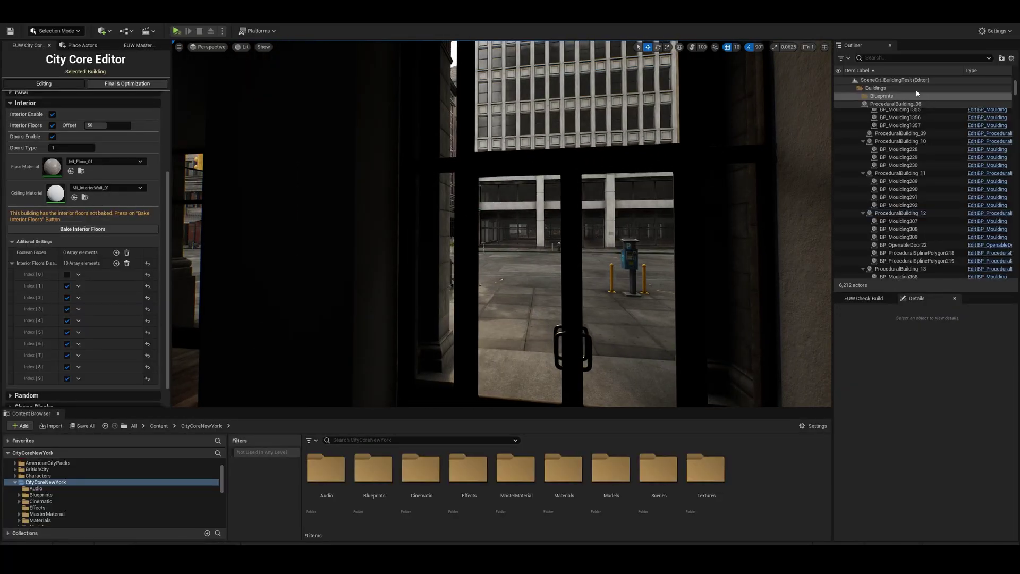
scroll(916, 159, up, 10)
click(892, 191)
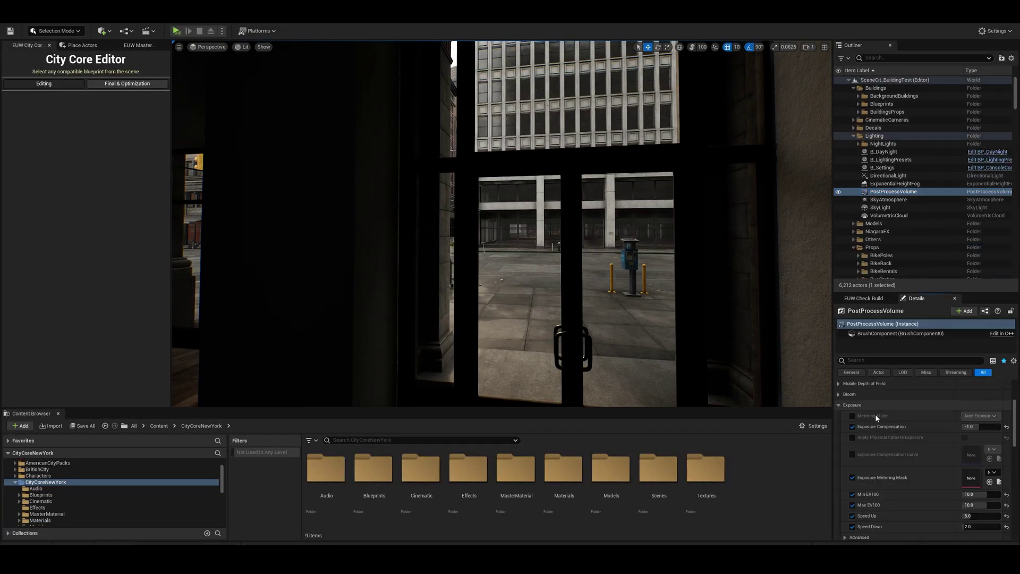
scroll(875, 414, down, 1)
right_drag(494, 273, 494, 273)
key(Escape)
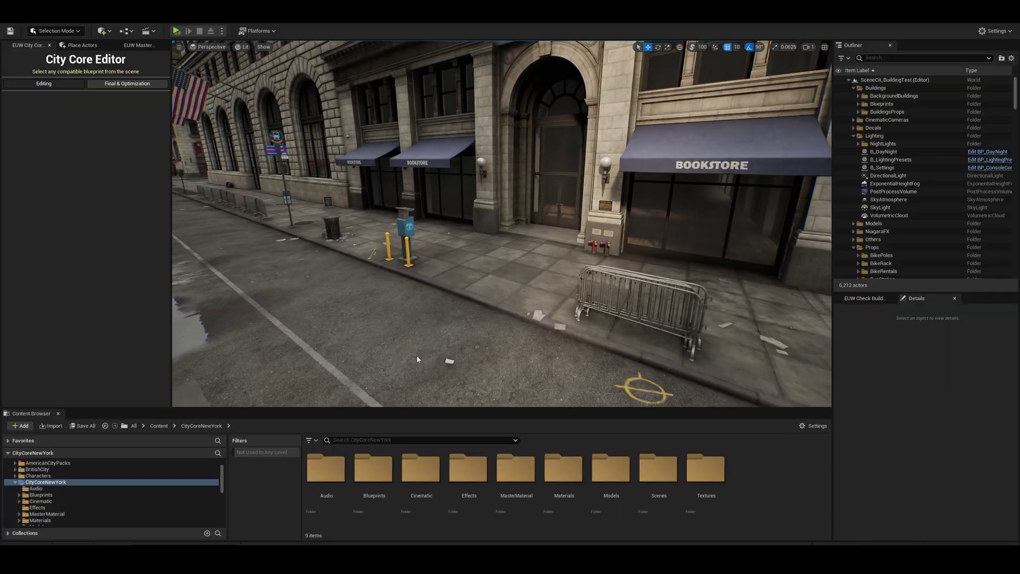
right_click(418, 354)
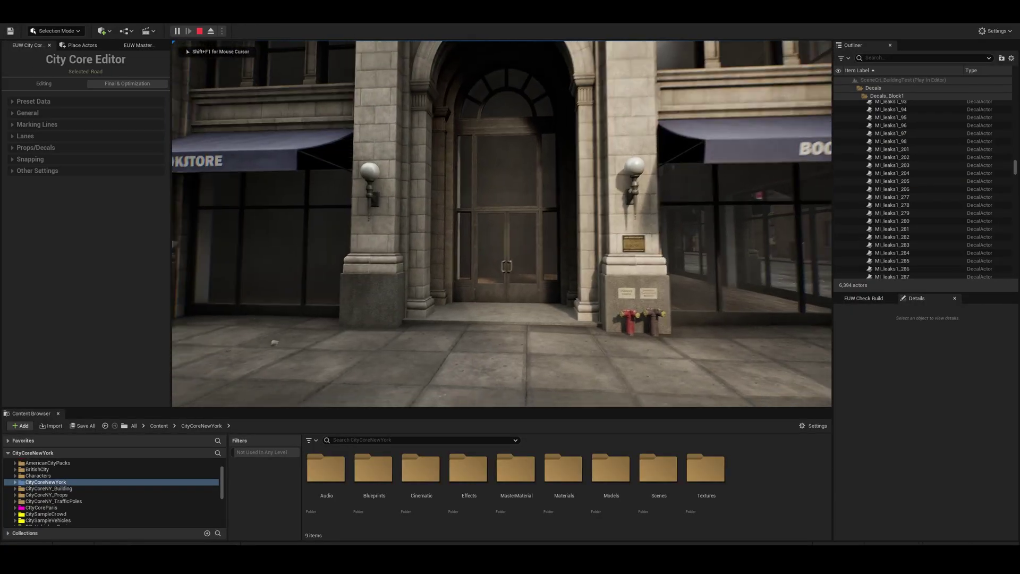
Walk through the bookstore's glass doors into the interior and back out, twice.
key(w)
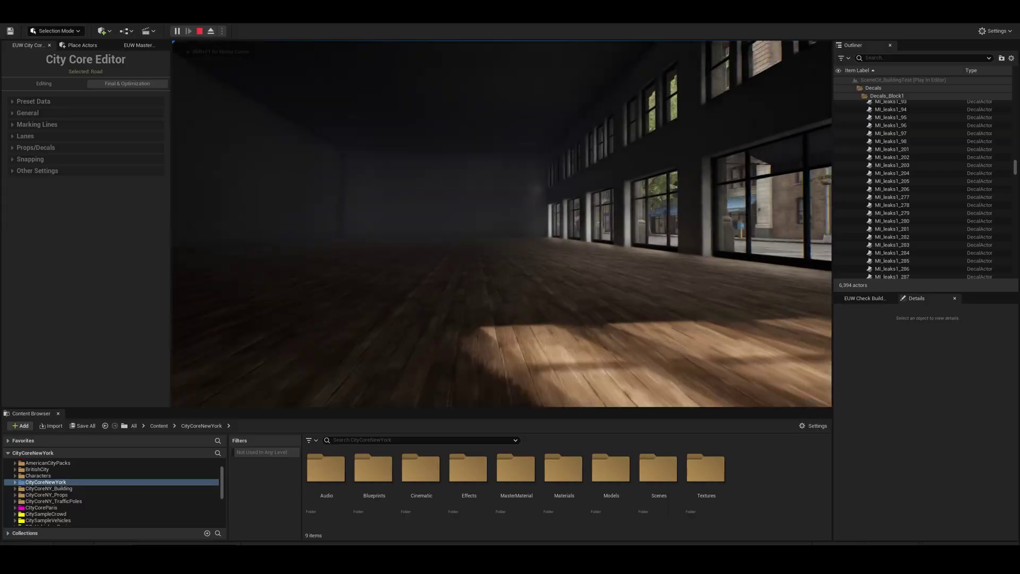
key(w)
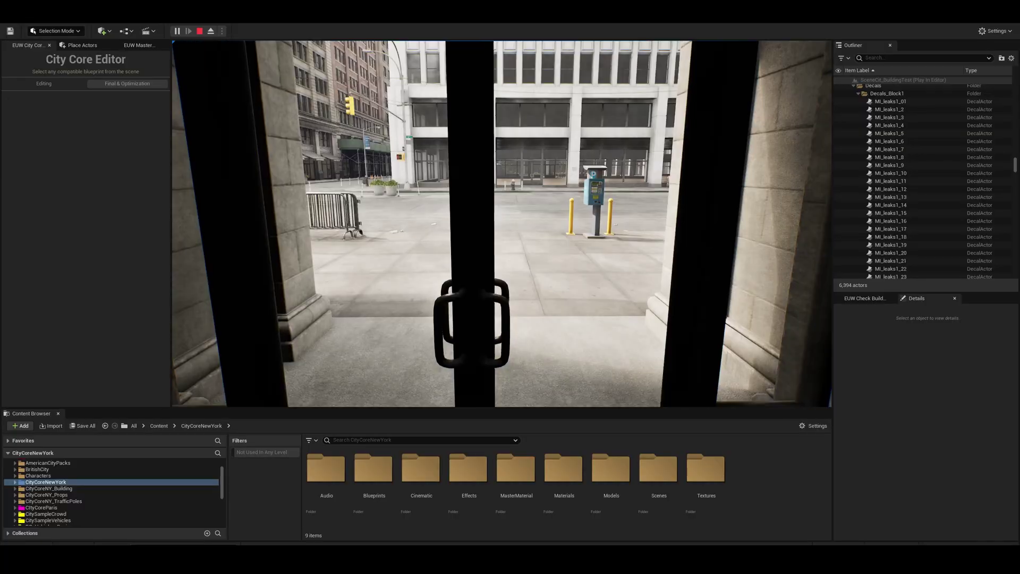
key(w)
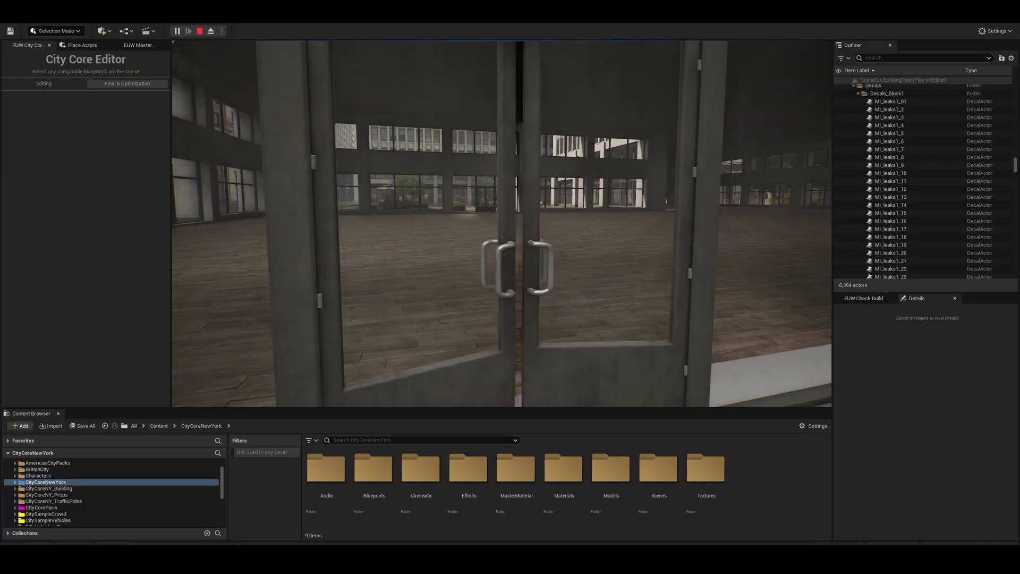
key(w)
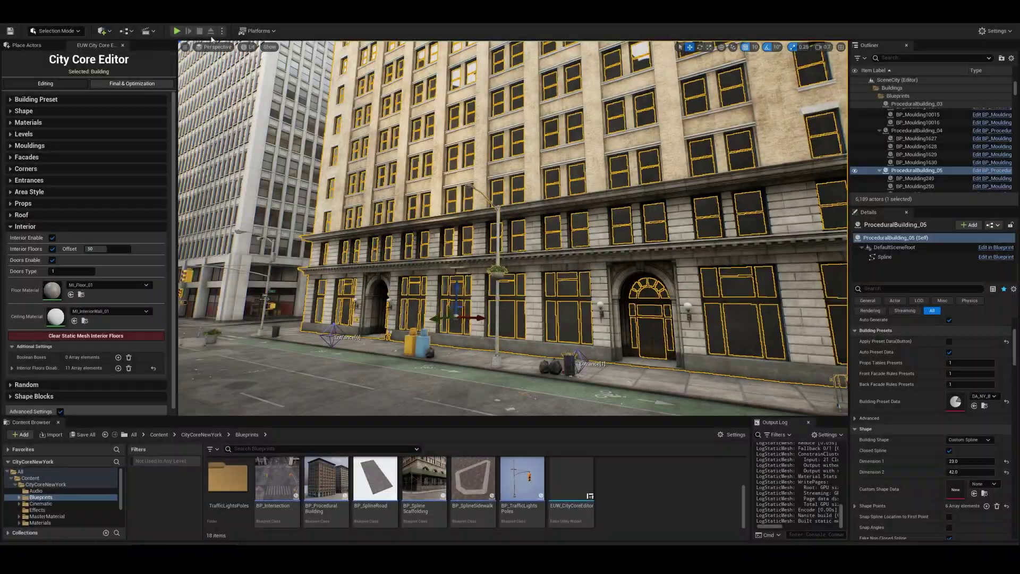
Switch the viewport view mode to Nanite Visualization > Triangles.
click(251, 46)
click(351, 225)
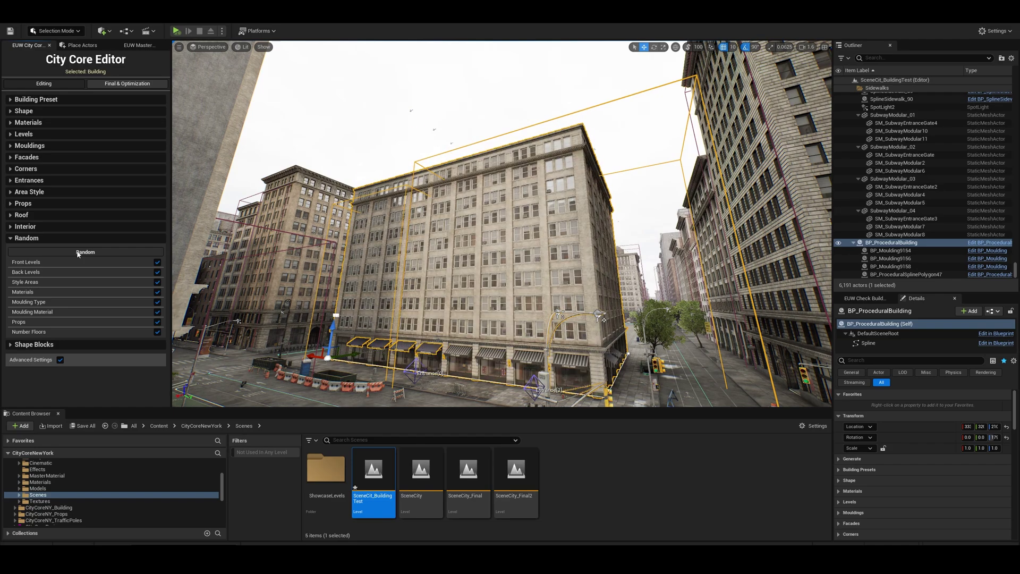
Randomize the corner building, switching presets to DA_NY_Bld_A_Var2 then DA_NY_Bld_E between randomizations.
click(77, 253)
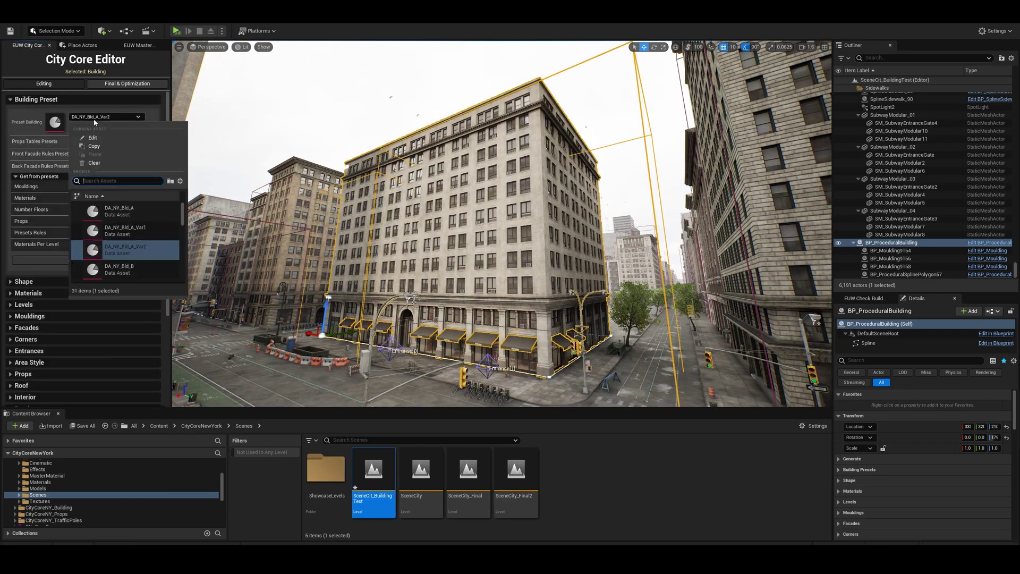
click(134, 242)
scroll(88, 304, down, 3)
click(92, 307)
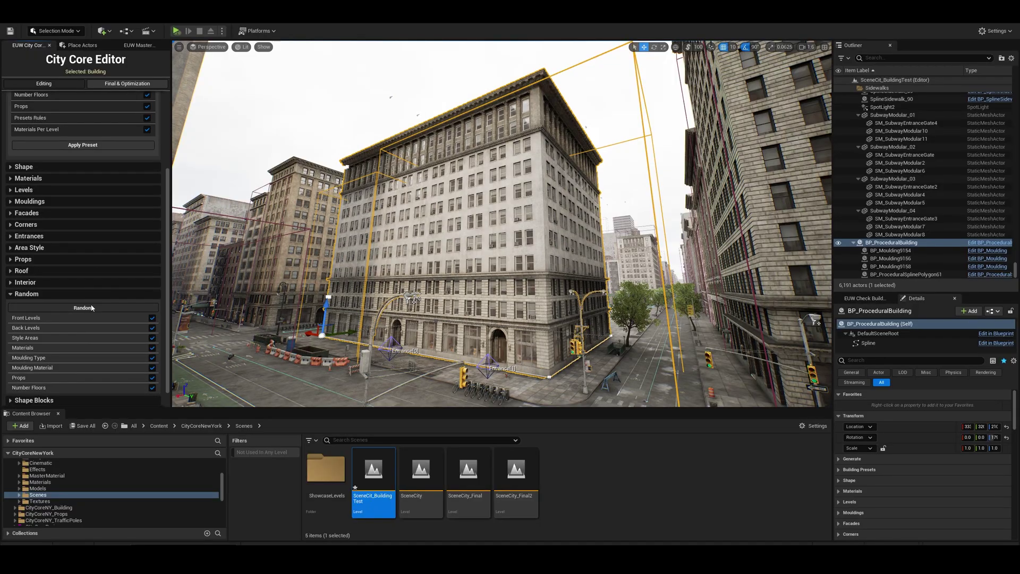
scroll(91, 308, up, 3)
click(106, 117)
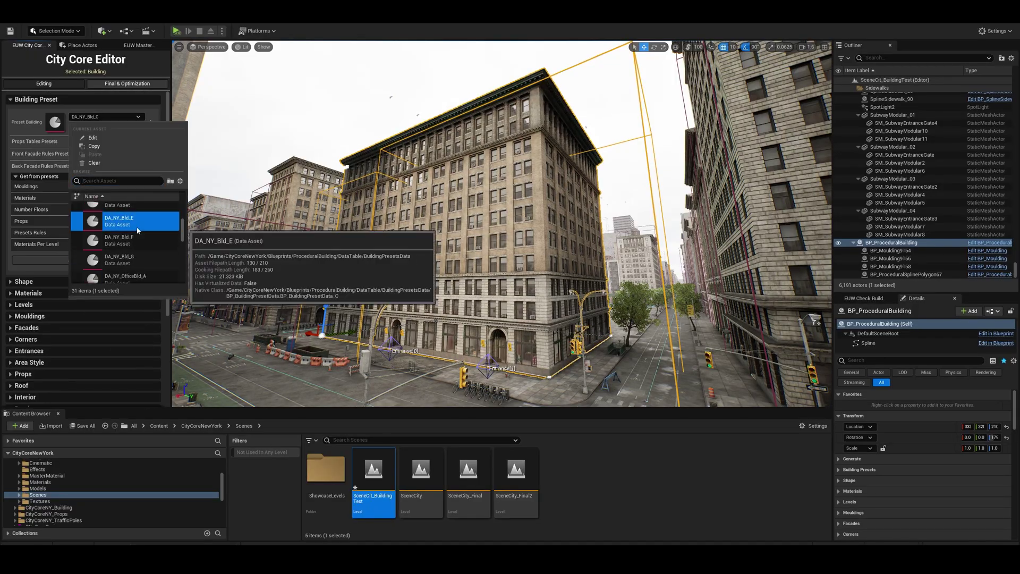
click(136, 217)
scroll(87, 263, down, 2)
click(96, 345)
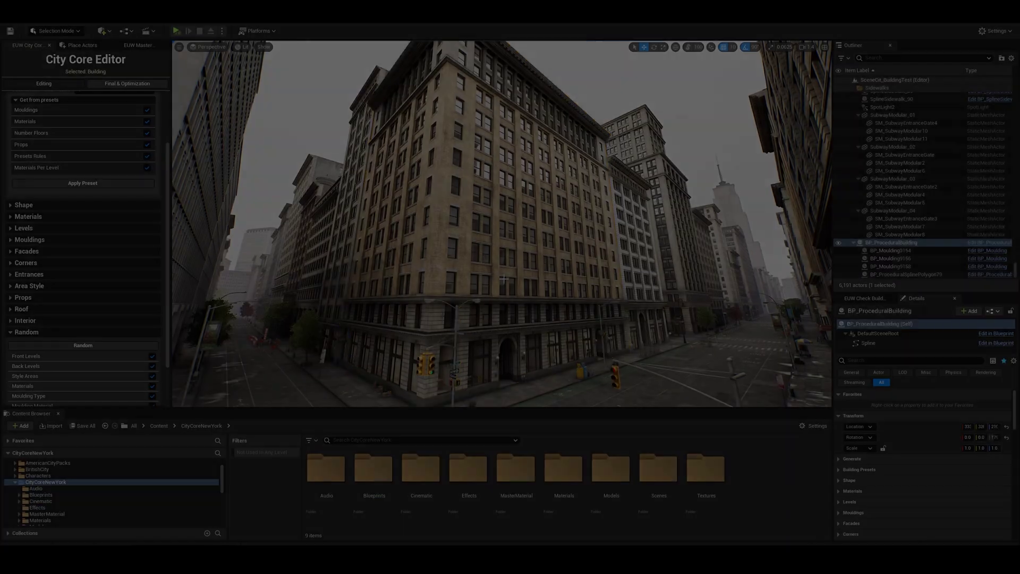
scroll(88, 240, down, 5)
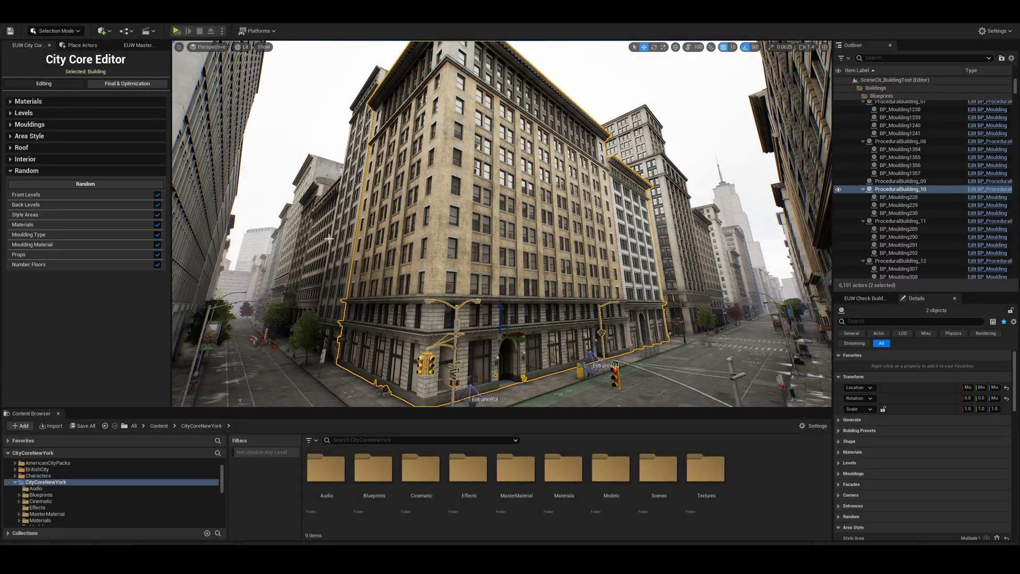
Select another ProceduralBuilding in the viewport and apply a Random facade to it.
ctrl+click(328, 238)
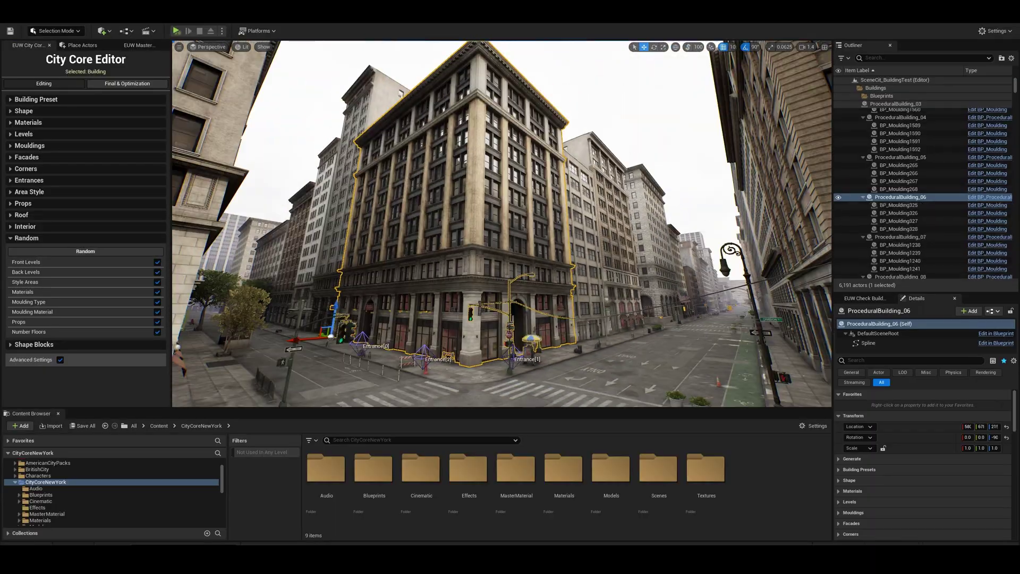
click(75, 252)
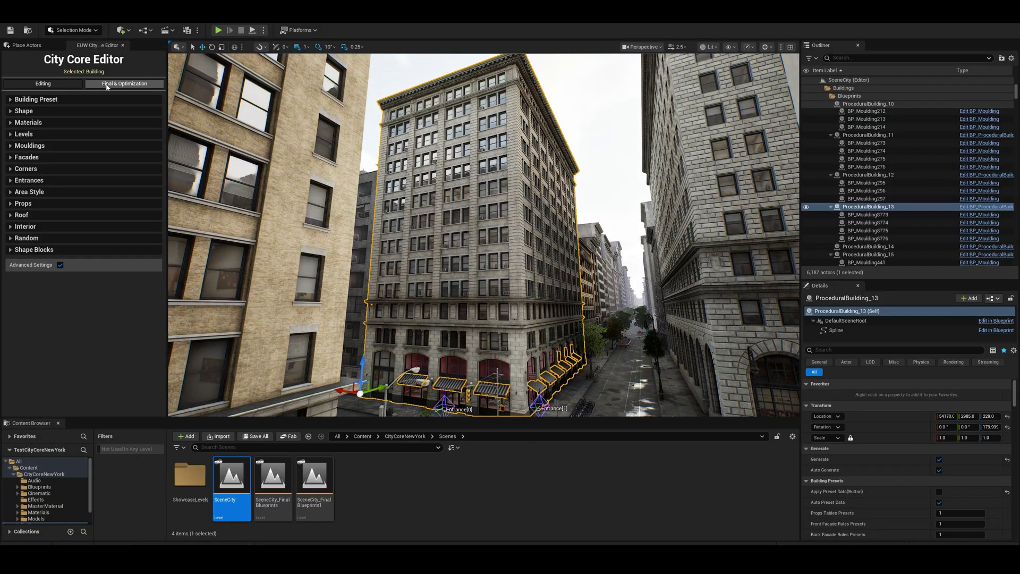
Show City Core Editor's Final & Optimization tools and expand the building extraction actions.
click(116, 85)
click(52, 100)
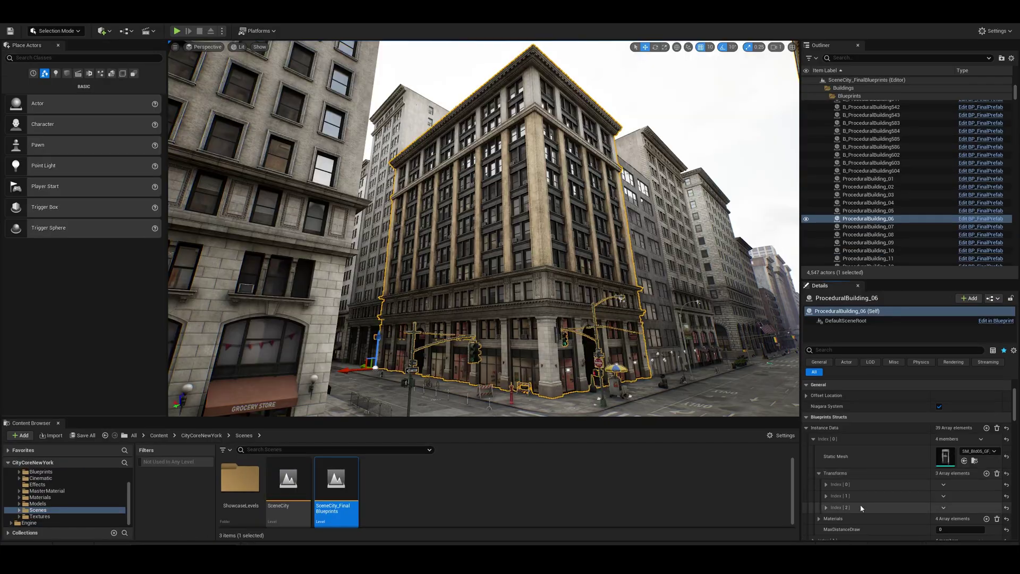
Preview the city in Primitives view mode, return to Lit, and fly down the street.
click(834, 417)
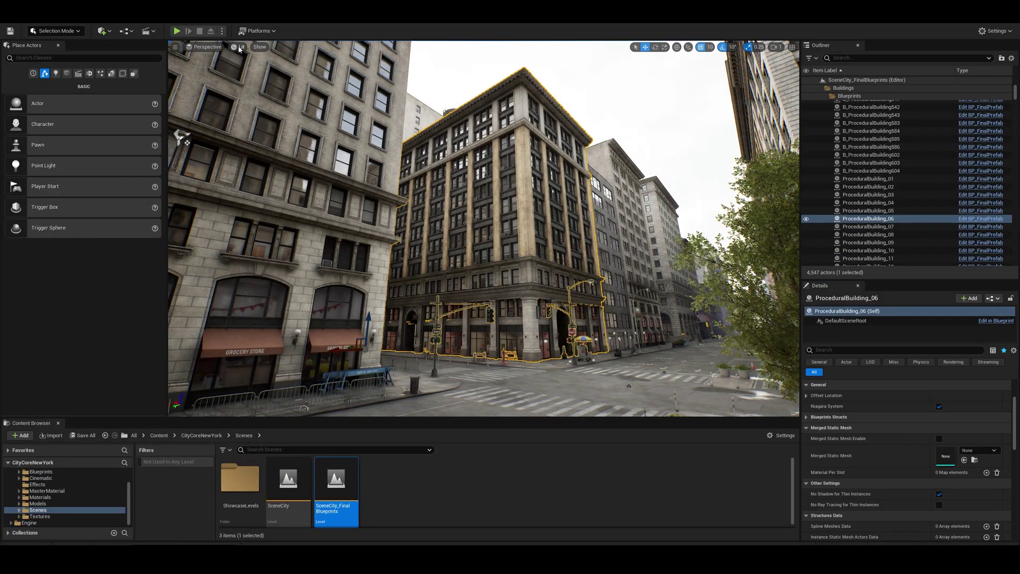
click(238, 47)
click(350, 255)
click(249, 47)
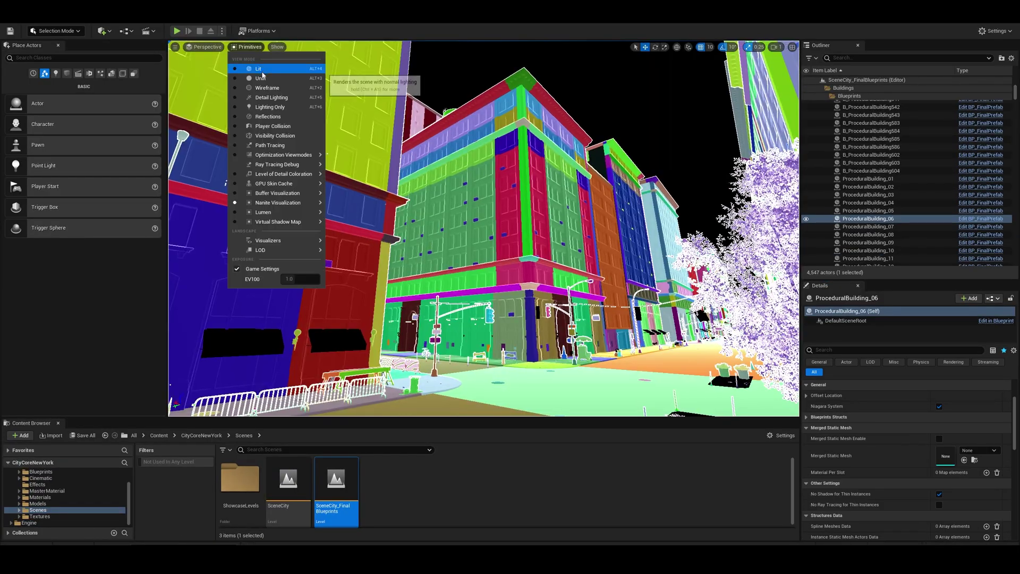
click(263, 71)
mouse_move(478, 231)
right_down()
mouse_move(446, 231)
mouse_move(519, 223)
right_up()
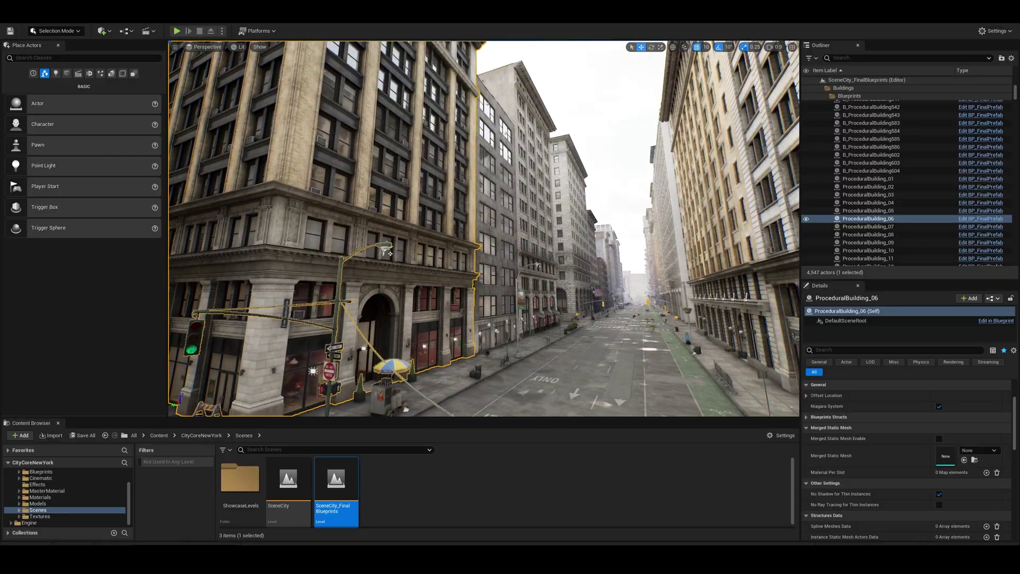
click(517, 223)
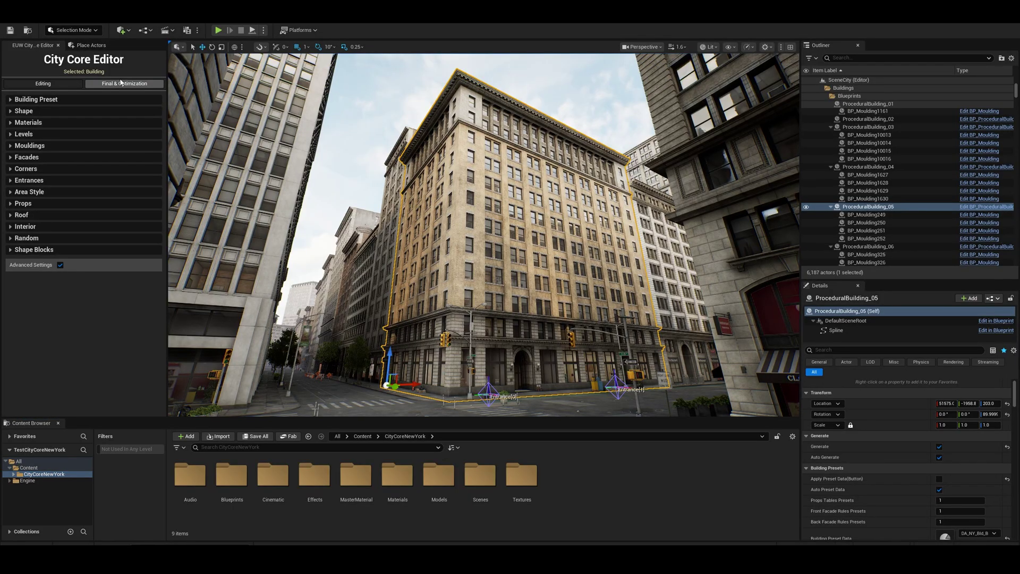
Convert ProceduralBuilding_05 into a Final Prefab with Transform To Final.
click(120, 83)
click(47, 111)
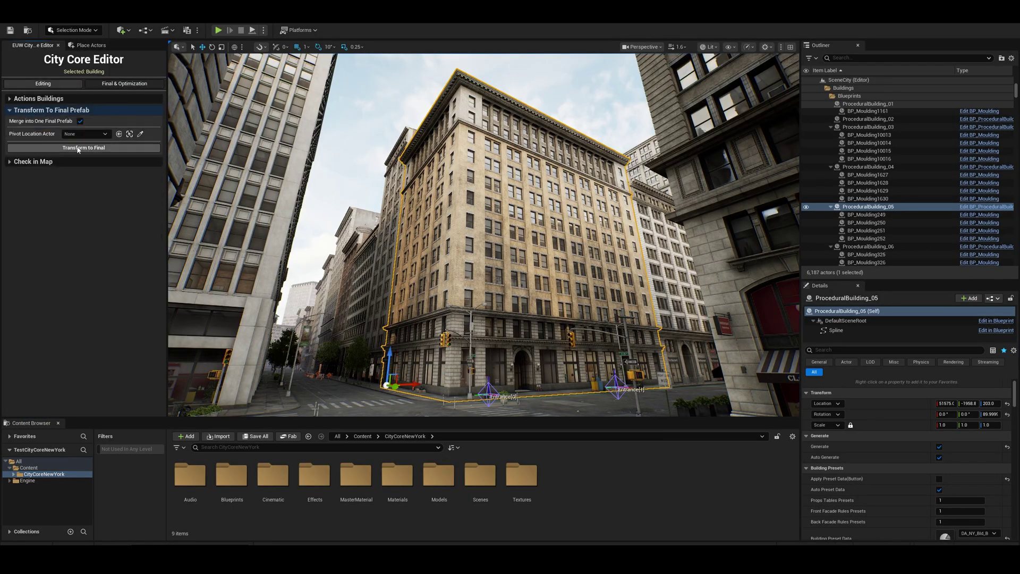
click(146, 146)
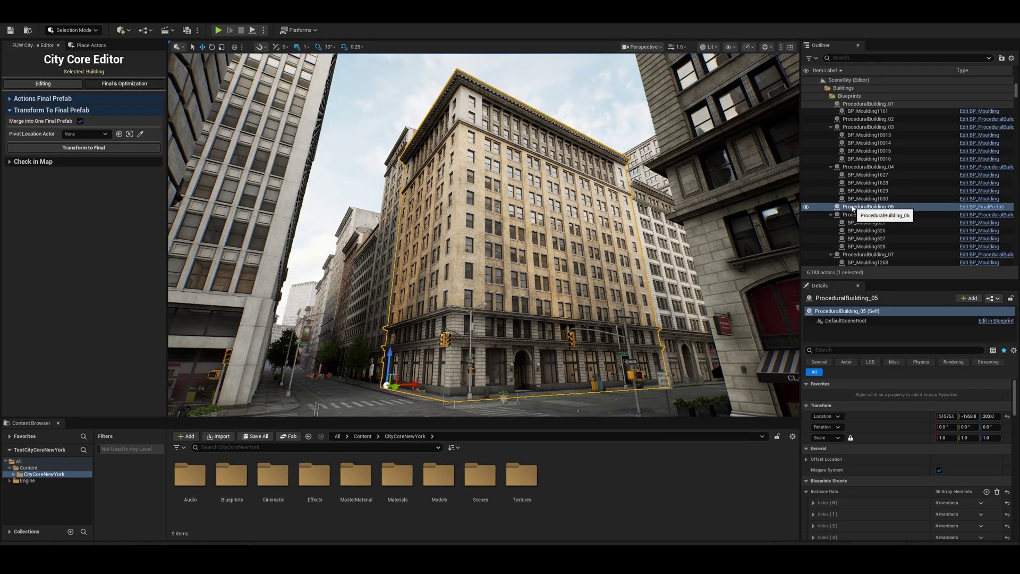
Convert ProceduralBuilding_15 to Final via Scripted Actor Actions > Transform to Final.
click(393, 225)
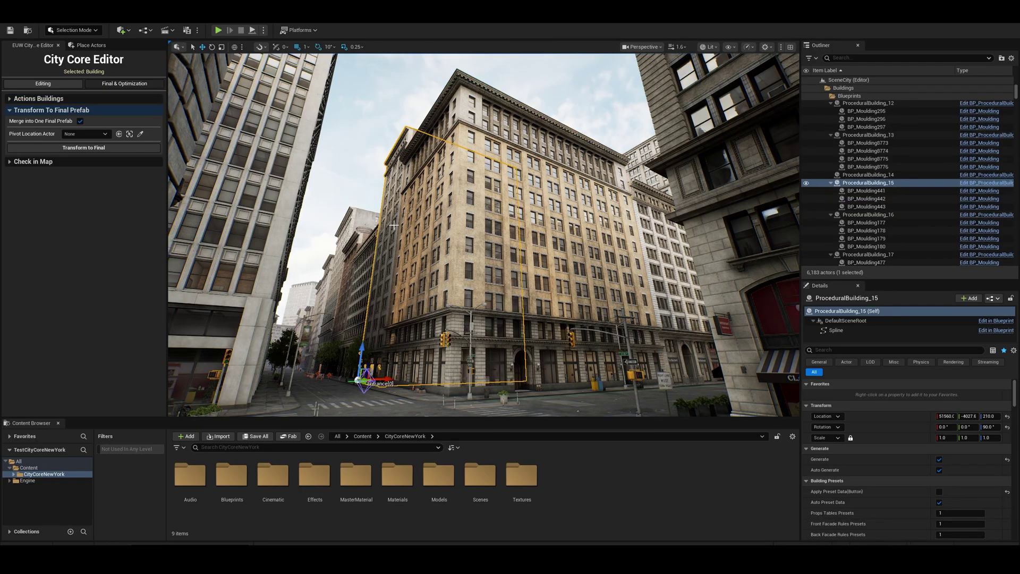
right_click(396, 185)
mouse_move(441, 414)
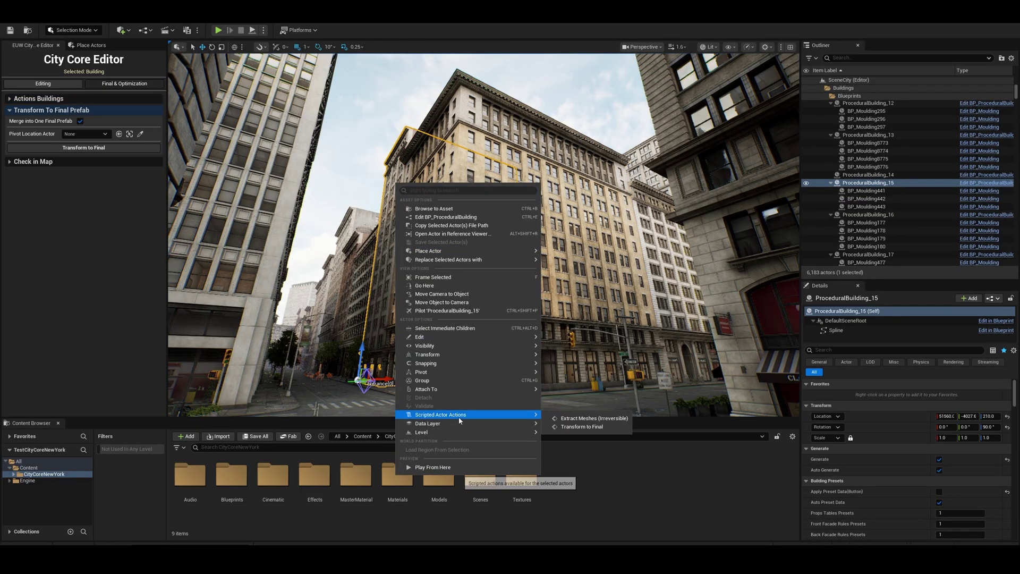
click(584, 427)
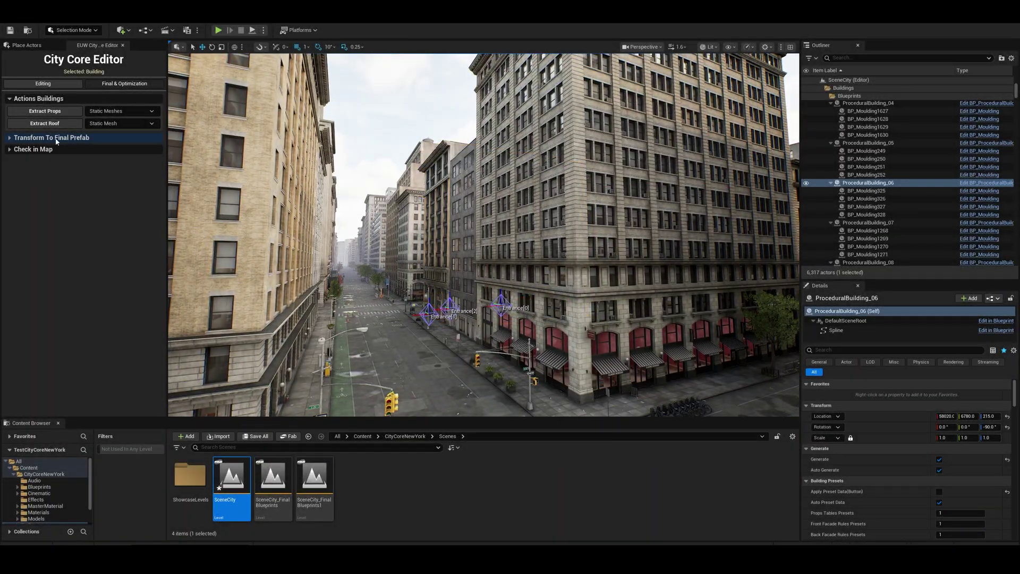
Expand Check in Map to list unconverted buildings and set Max Iteration to 30.
click(46, 151)
click(95, 162)
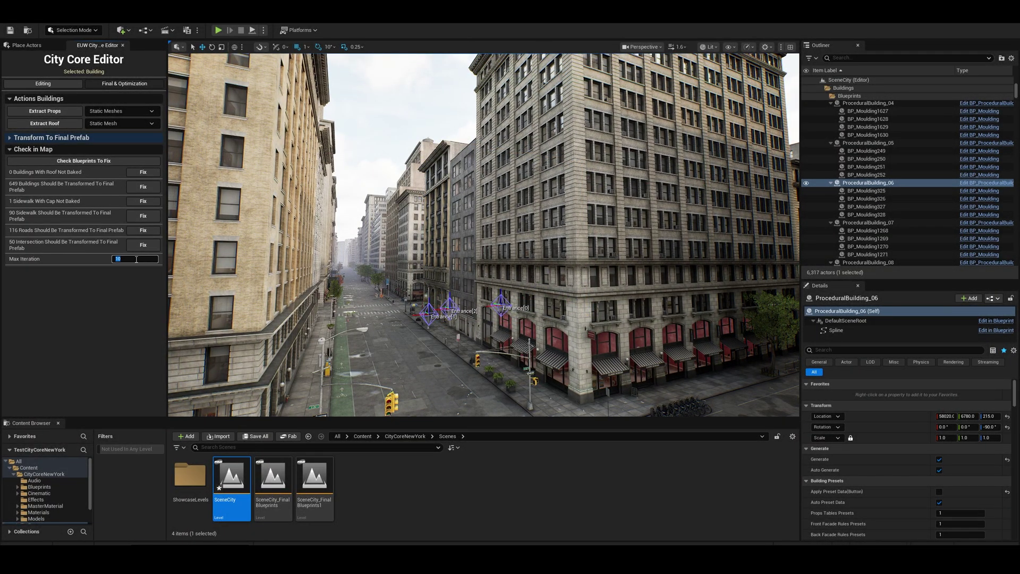
text(30)
click(150, 191)
Run the Final Prefab fix repeatedly, 30 buildings per pass, until none remain.
click(156, 191)
click(156, 191)
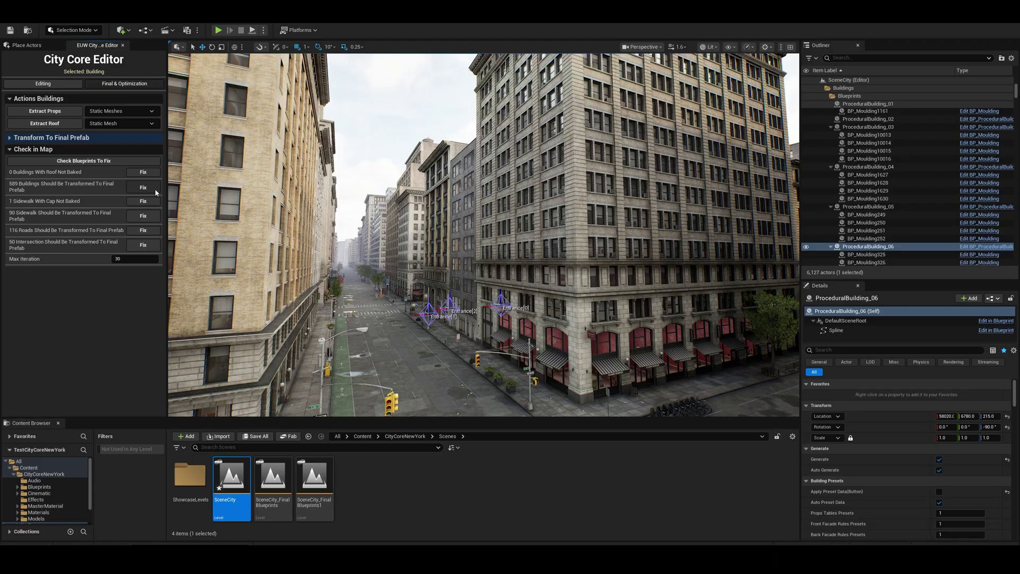
click(156, 191)
click(156, 191)
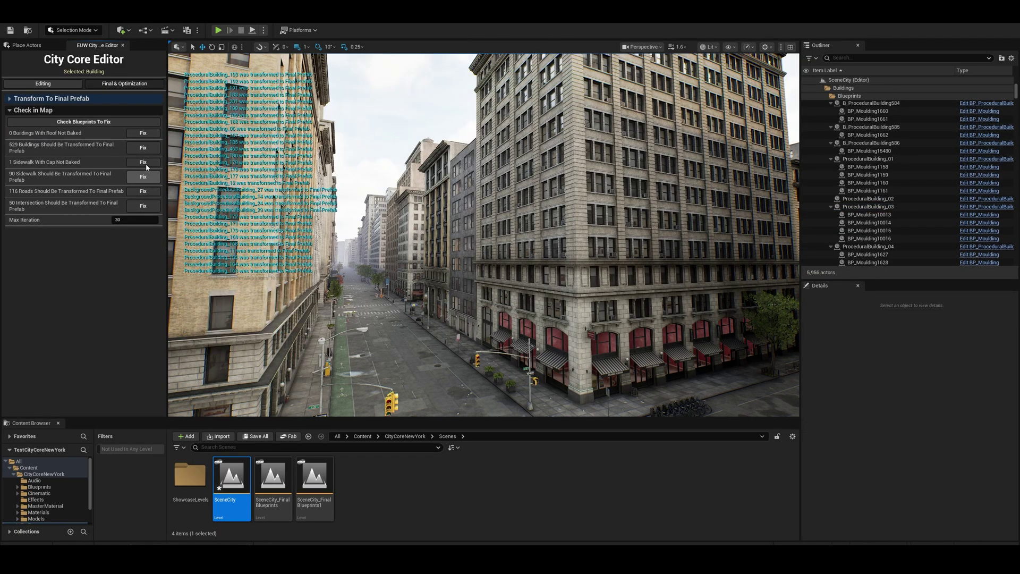
click(145, 149)
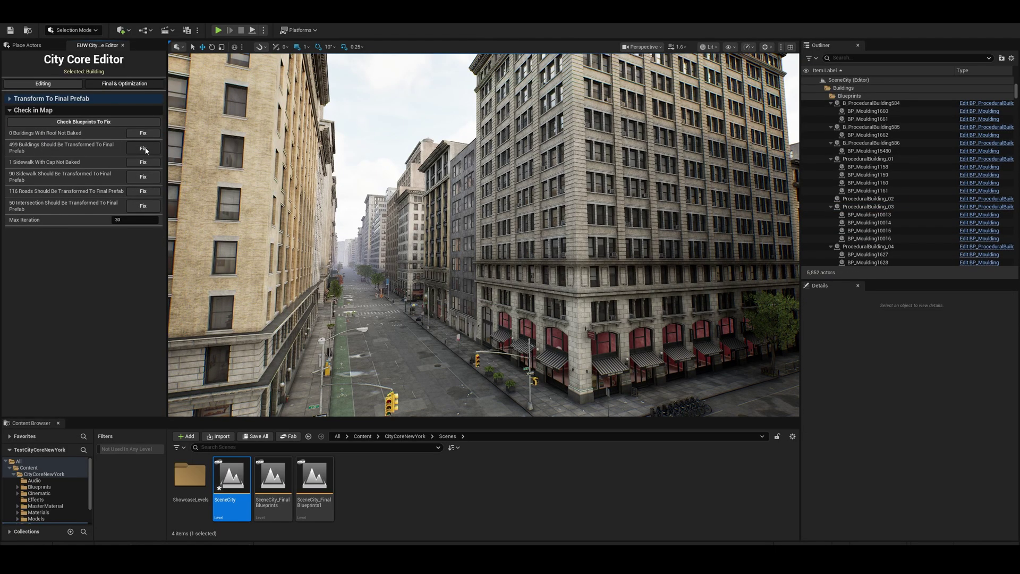
click(146, 149)
click(145, 149)
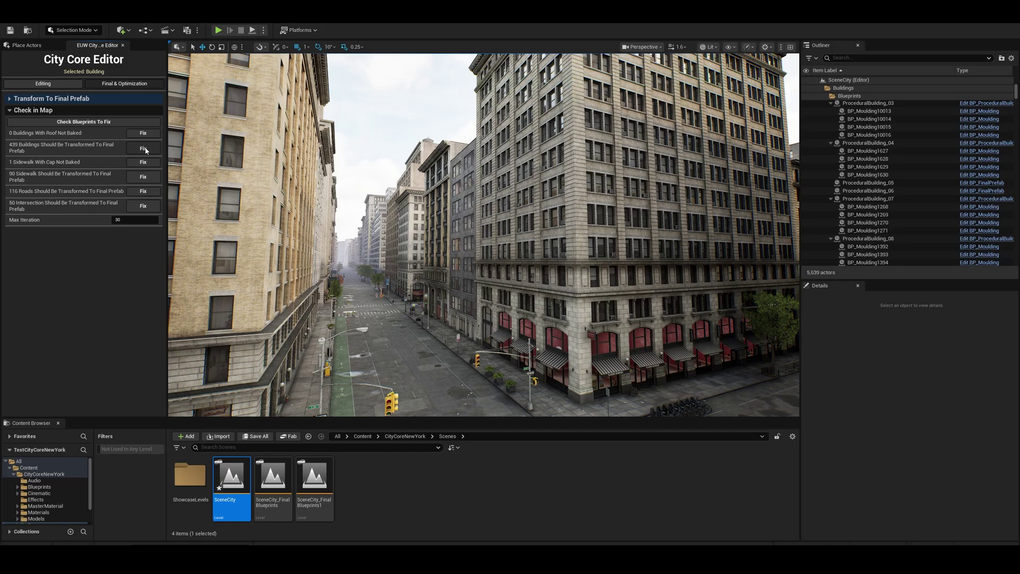
click(145, 149)
click(146, 149)
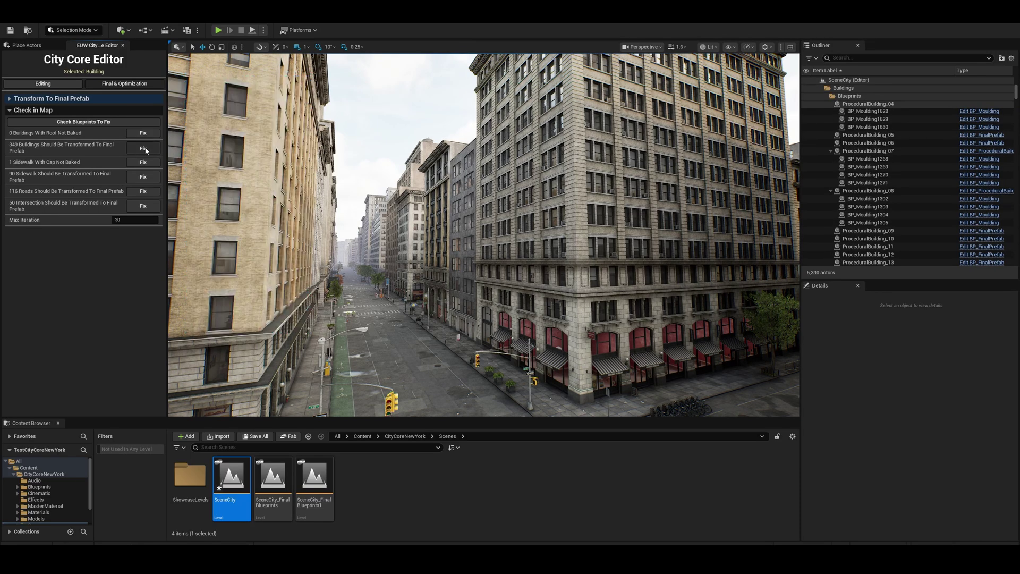
double_click(145, 149)
click(145, 150)
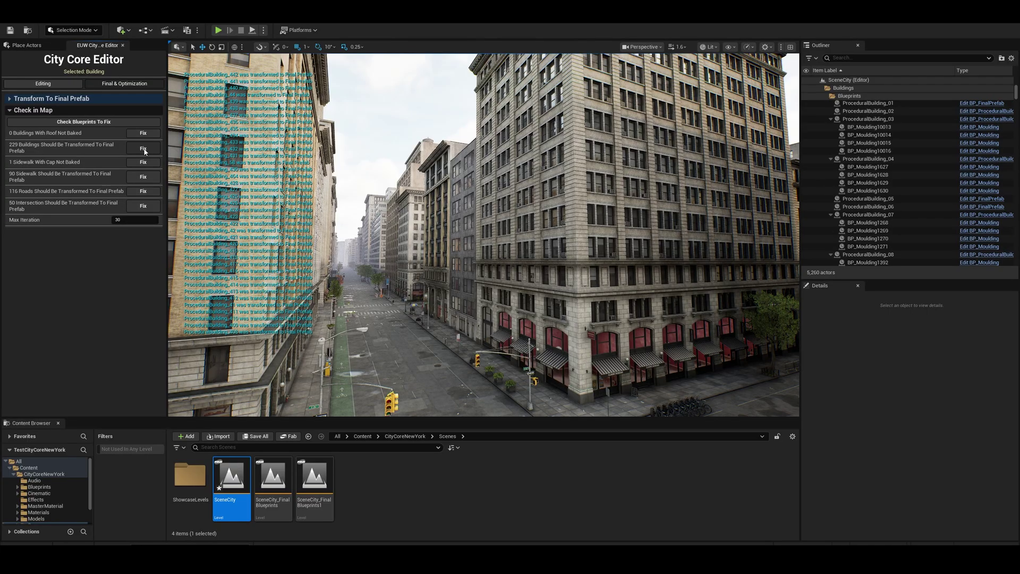
triple_click(144, 150)
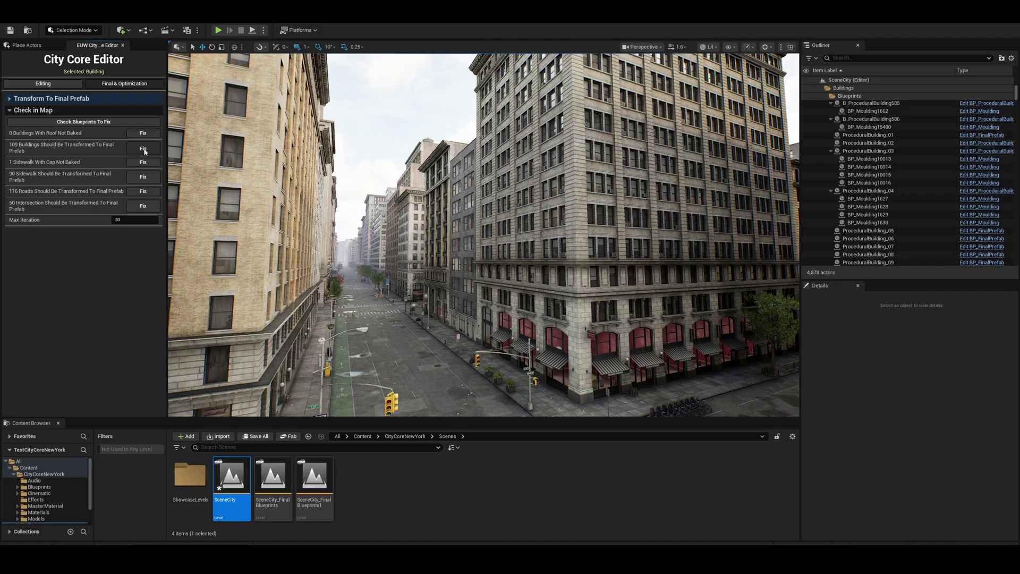
click(144, 150)
click(142, 149)
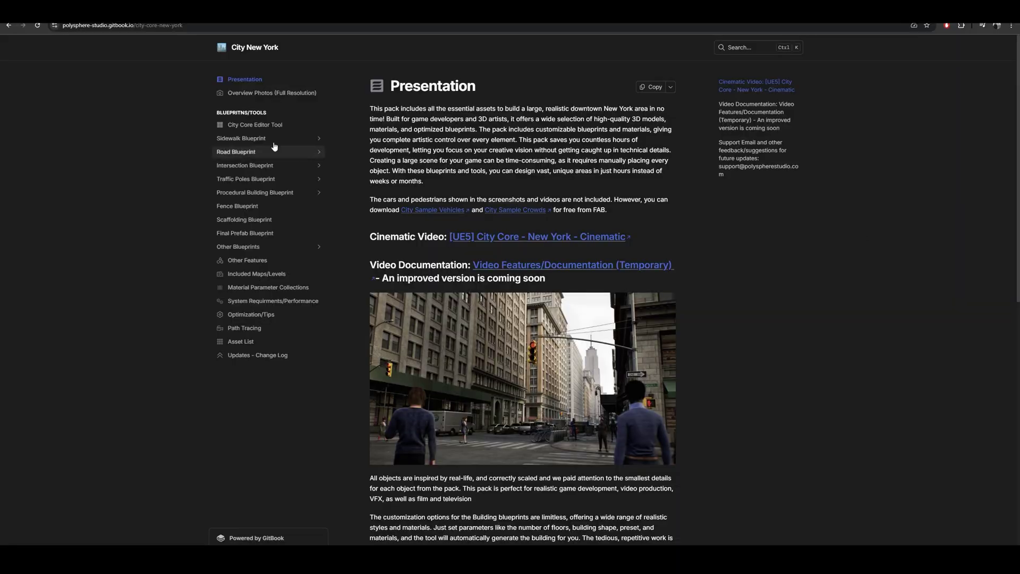
scroll(310, 140, down, 15)
Browse City Core Editor, Procedural Building, Apply Preset, Materials, Roof and Final Prefab pages, ending on Included Maps/Levels.
click(255, 124)
scroll(235, 159, down, 5)
click(256, 192)
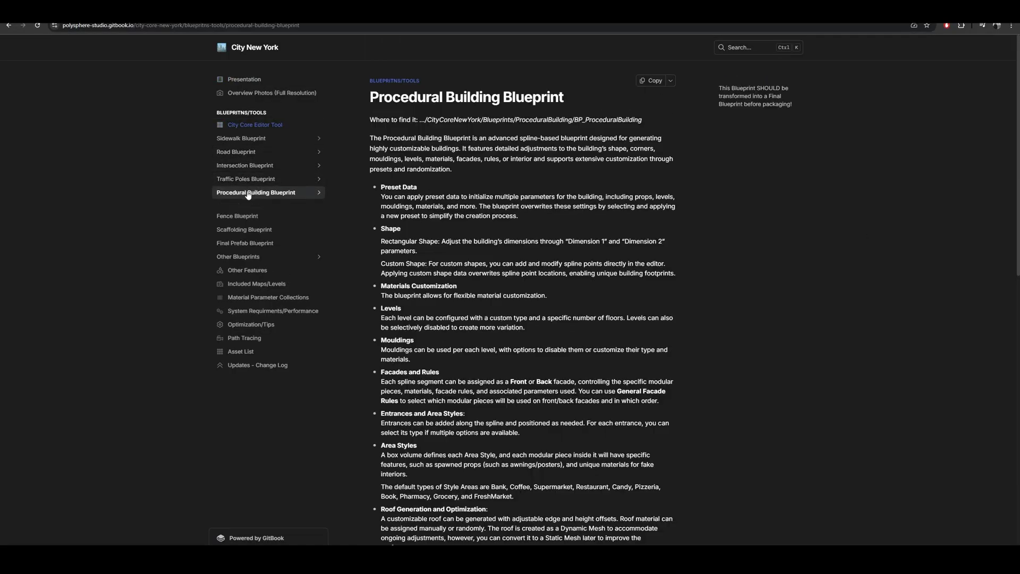
scroll(378, 202, down, 10)
click(243, 208)
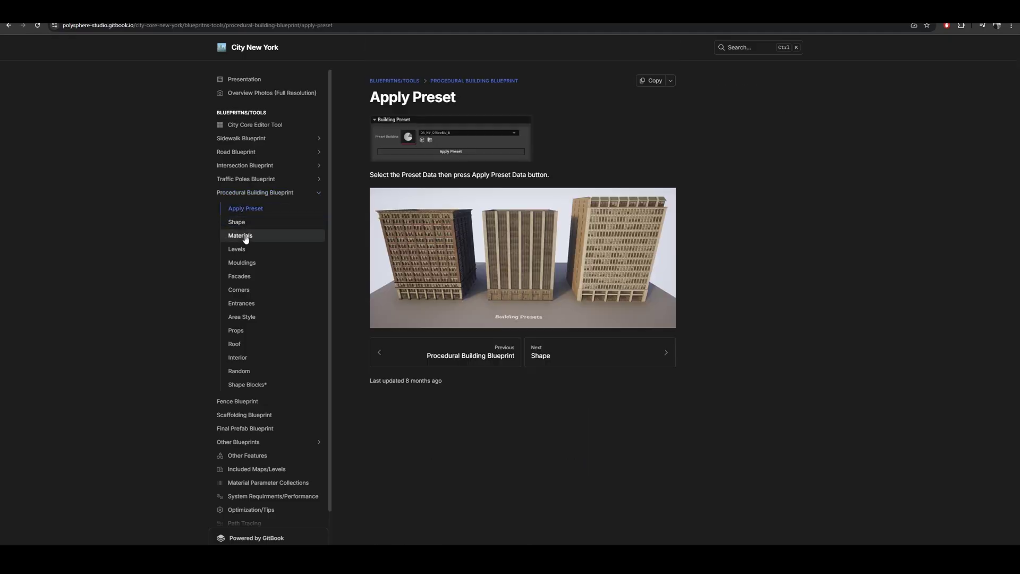
click(241, 235)
click(236, 343)
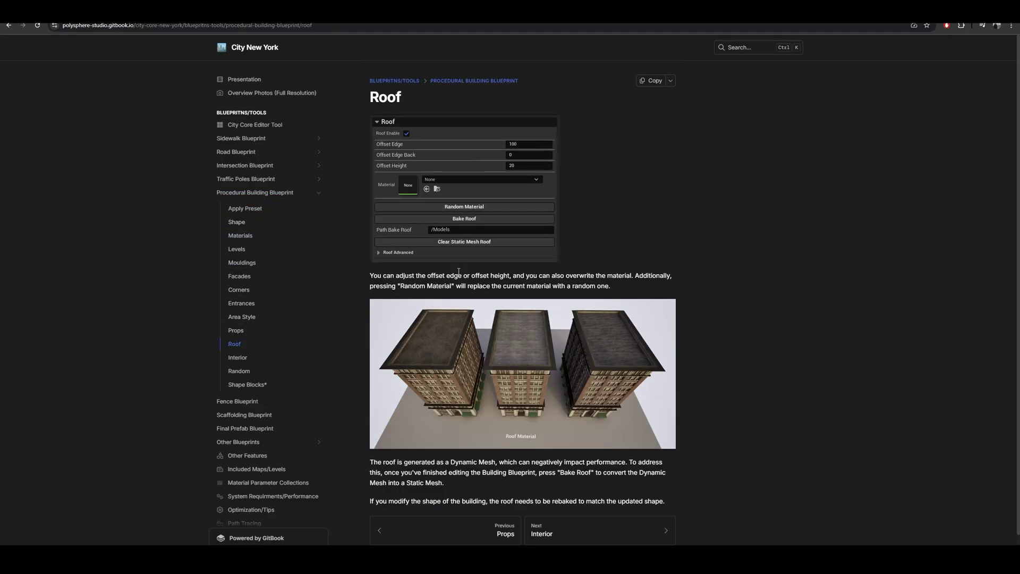
click(245, 428)
scroll(528, 250, down, 1)
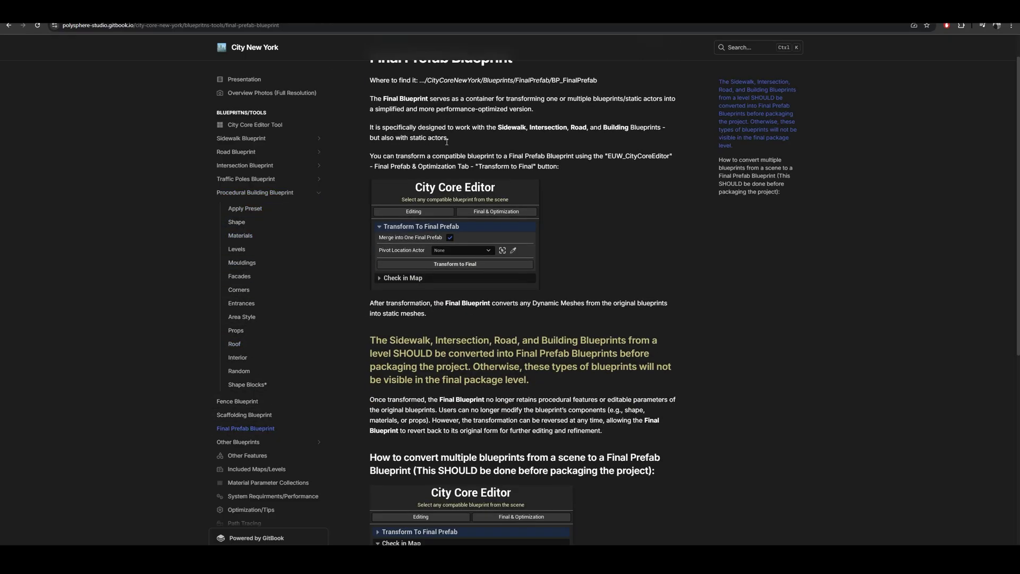
scroll(527, 249, down, 3)
scroll(528, 250, down, 2)
click(270, 469)
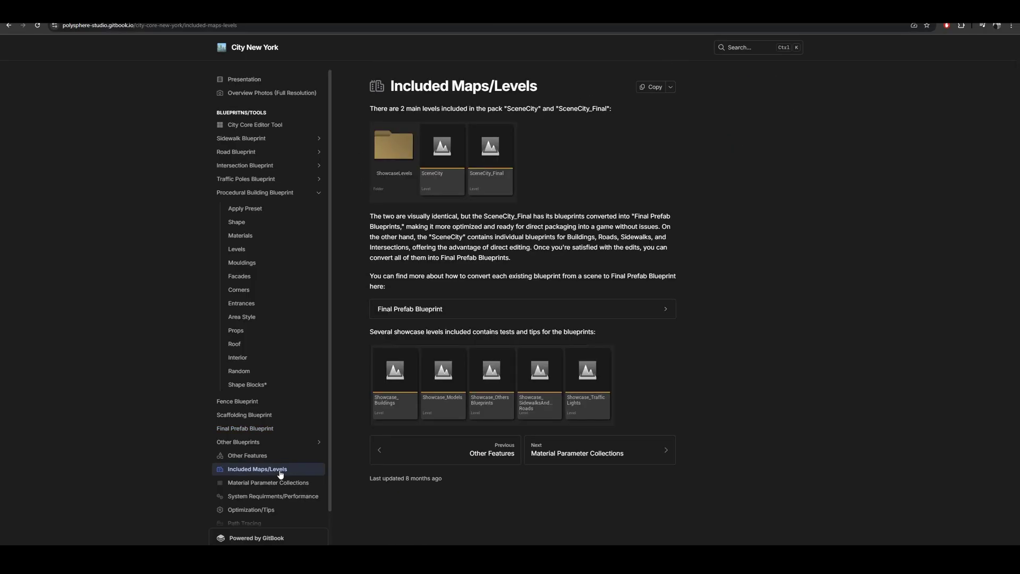